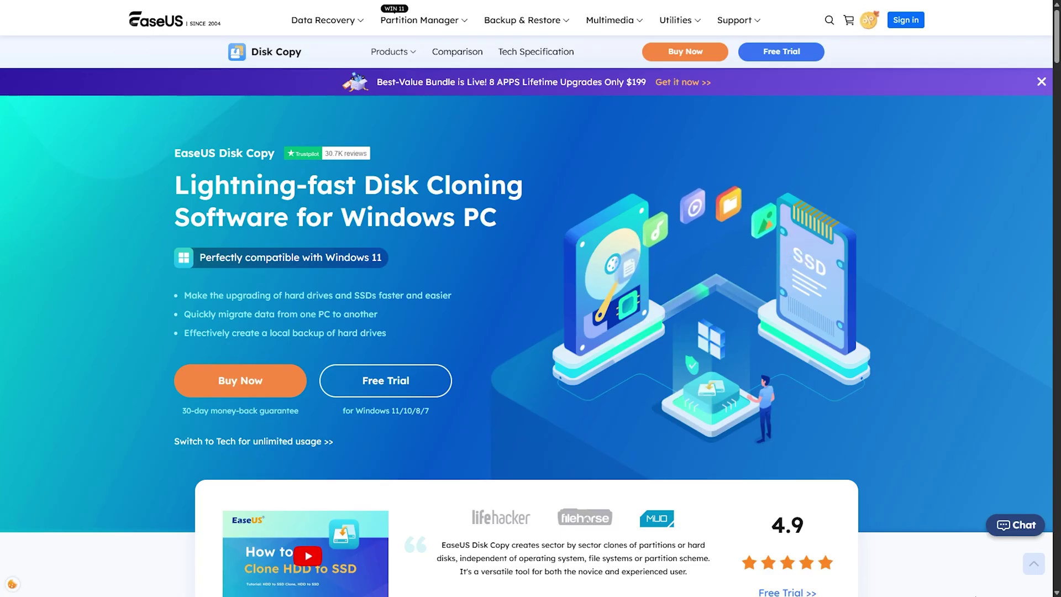
scroll(527, 299, down, 2)
scroll(527, 299, down, 1)
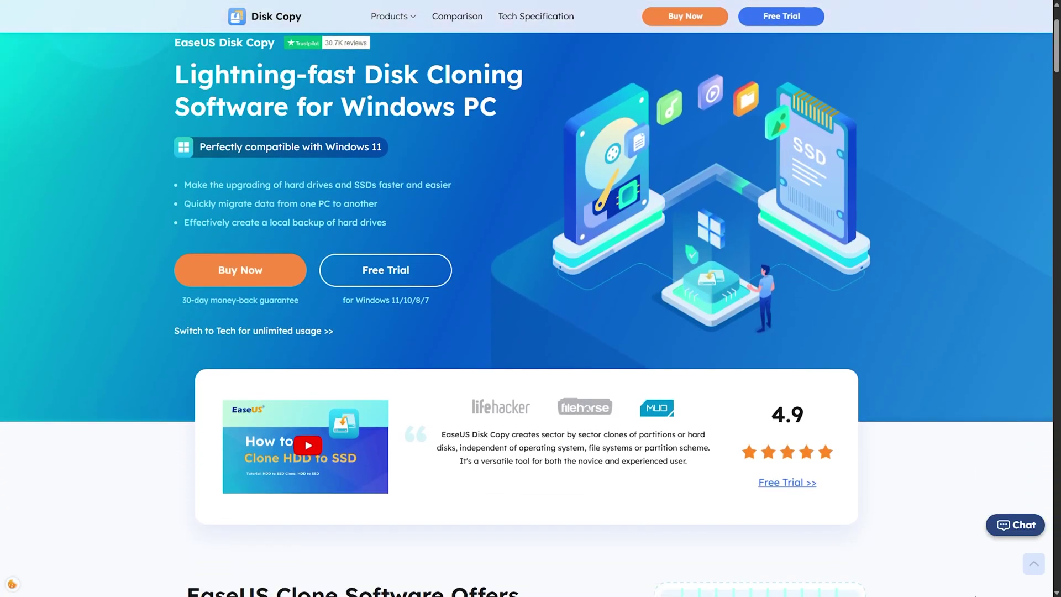
scroll(527, 299, down, 3)
scroll(527, 314, down, 4)
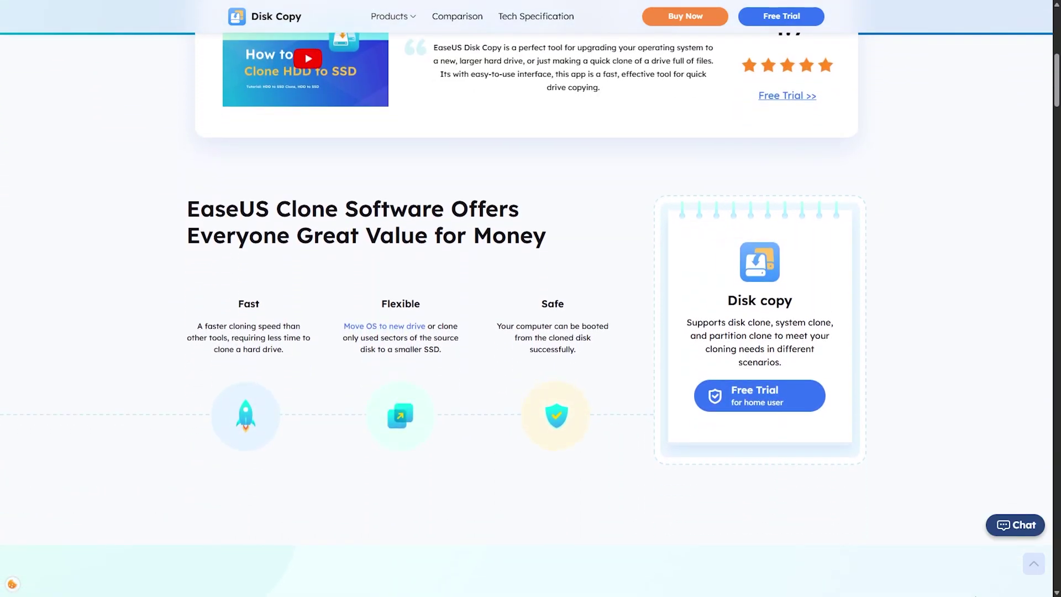
scroll(527, 299, down, 2)
scroll(528, 298, down, 4)
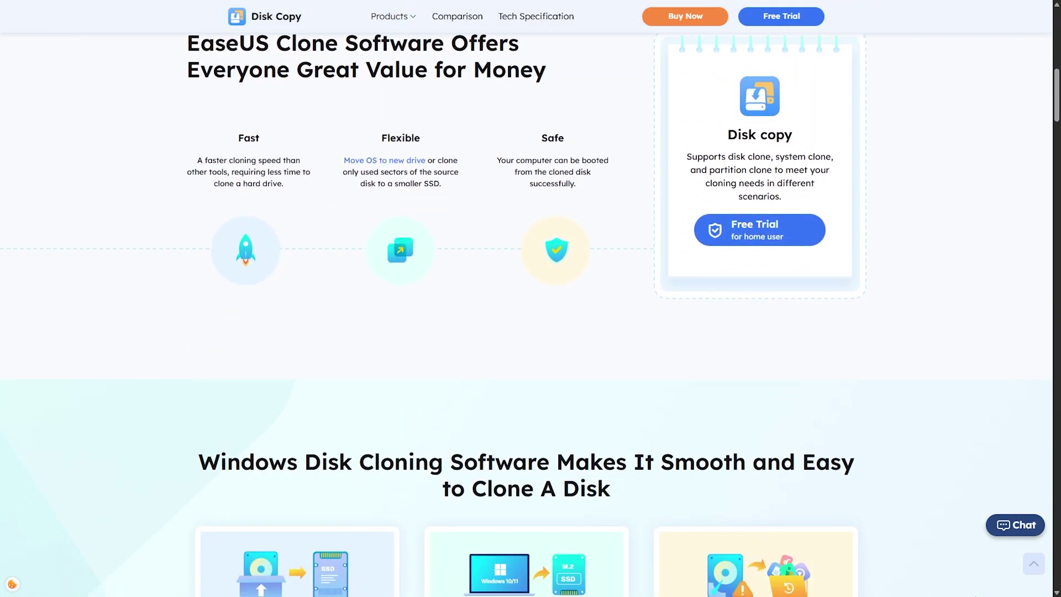
scroll(528, 299, down, 3)
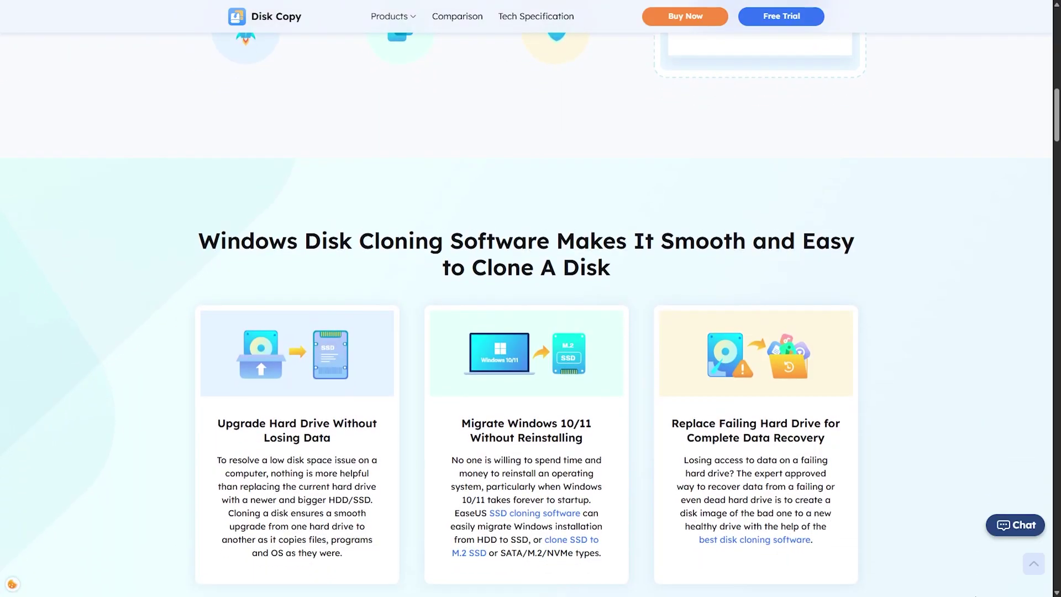
scroll(527, 298, down, 1)
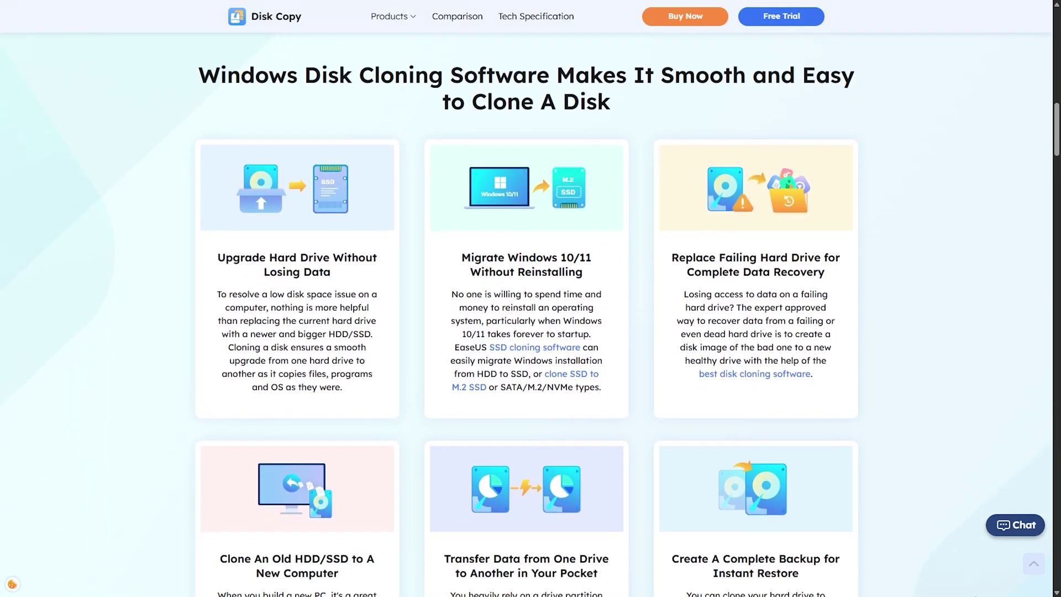
scroll(528, 298, down, 4)
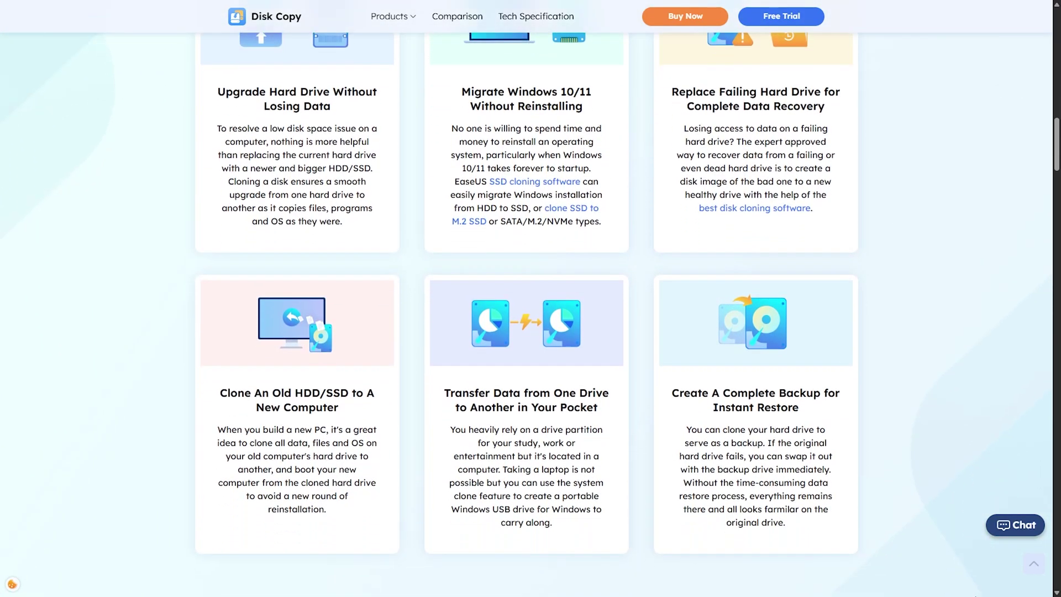
scroll(527, 299, down, 3)
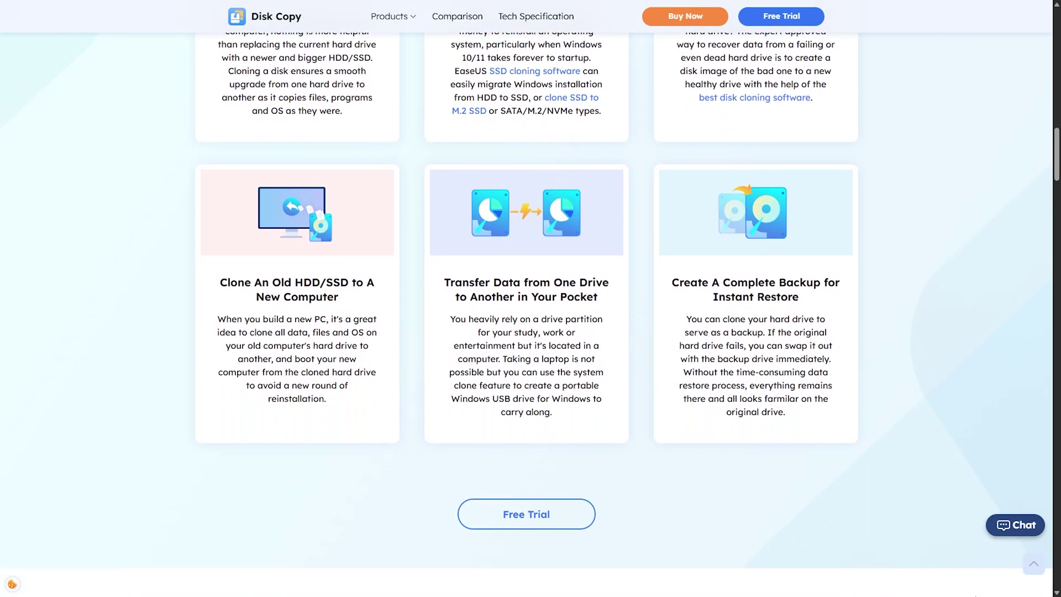
scroll(527, 298, down, 2)
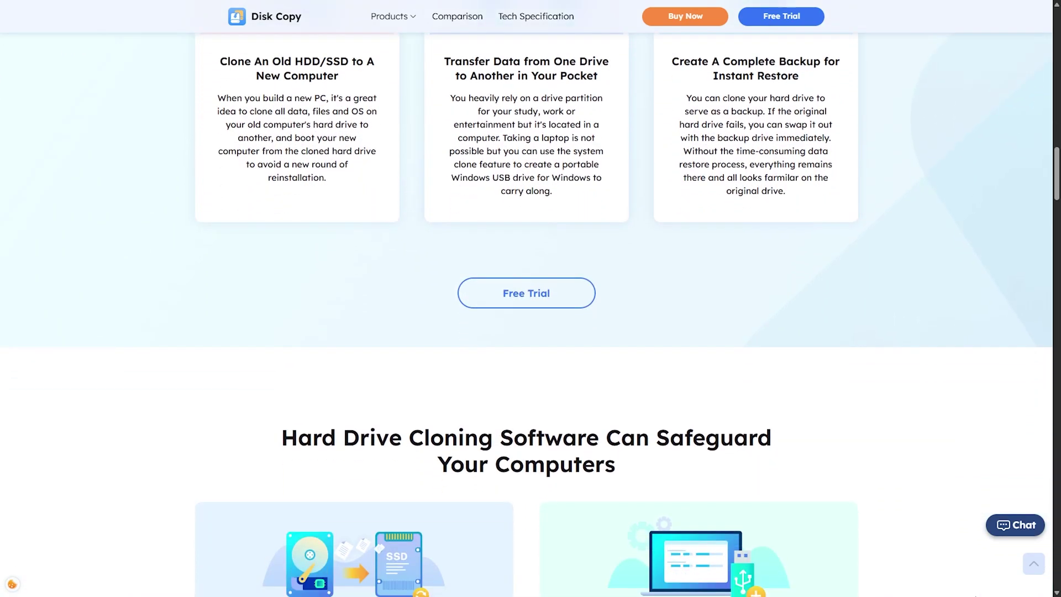
scroll(528, 298, down, 3)
scroll(528, 298, down, 3)
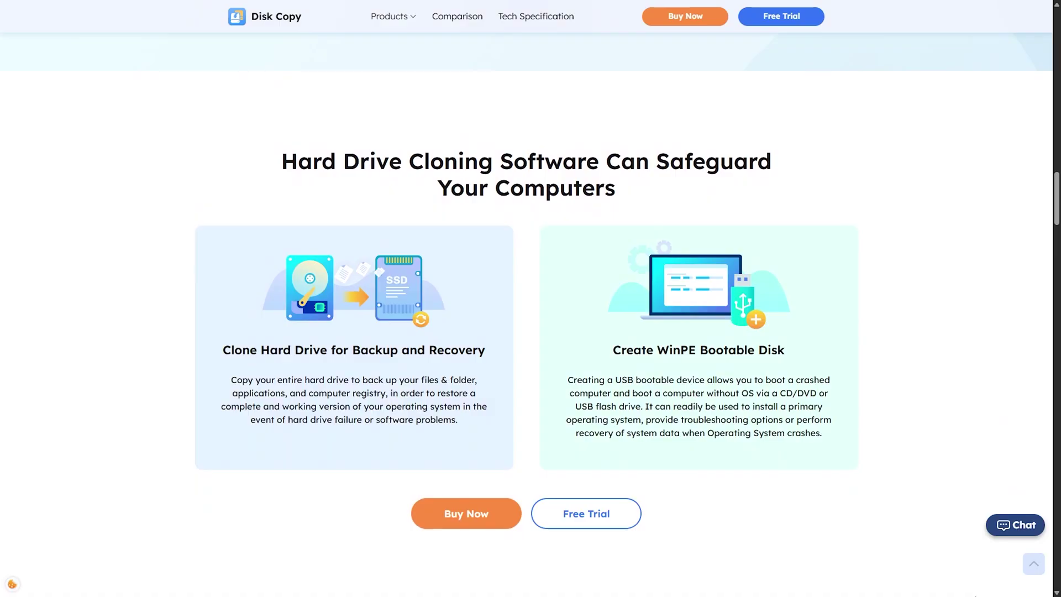
scroll(527, 299, down, 4)
scroll(527, 299, down, 4)
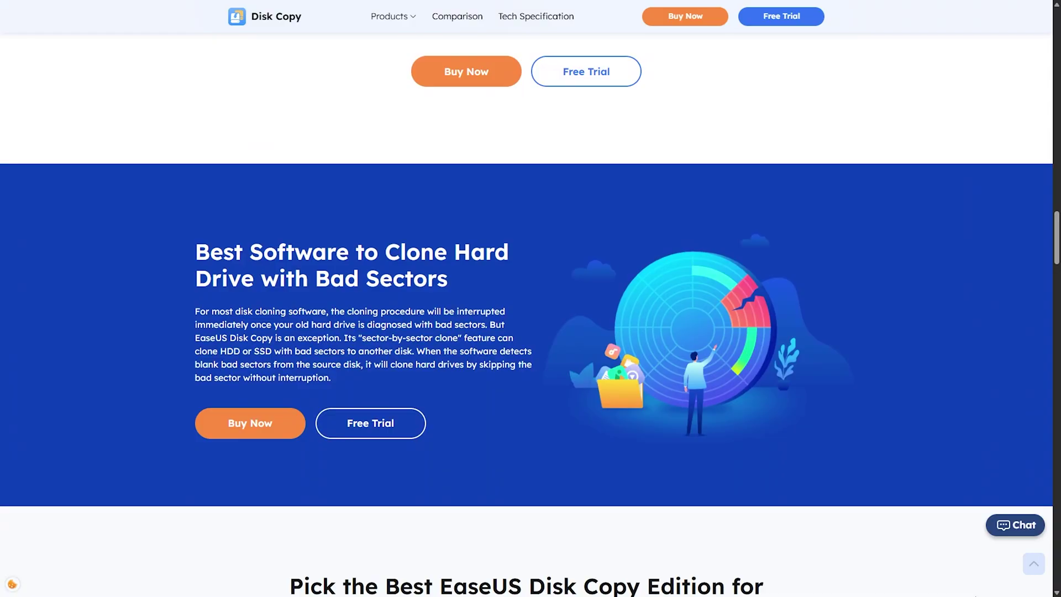
scroll(528, 299, down, 5)
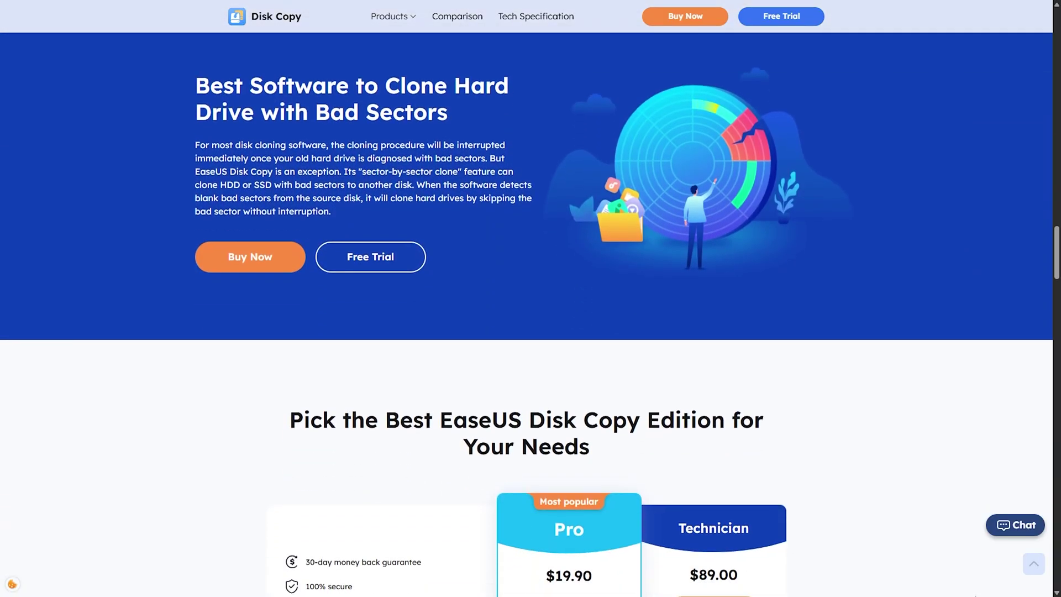
scroll(527, 298, down, 3)
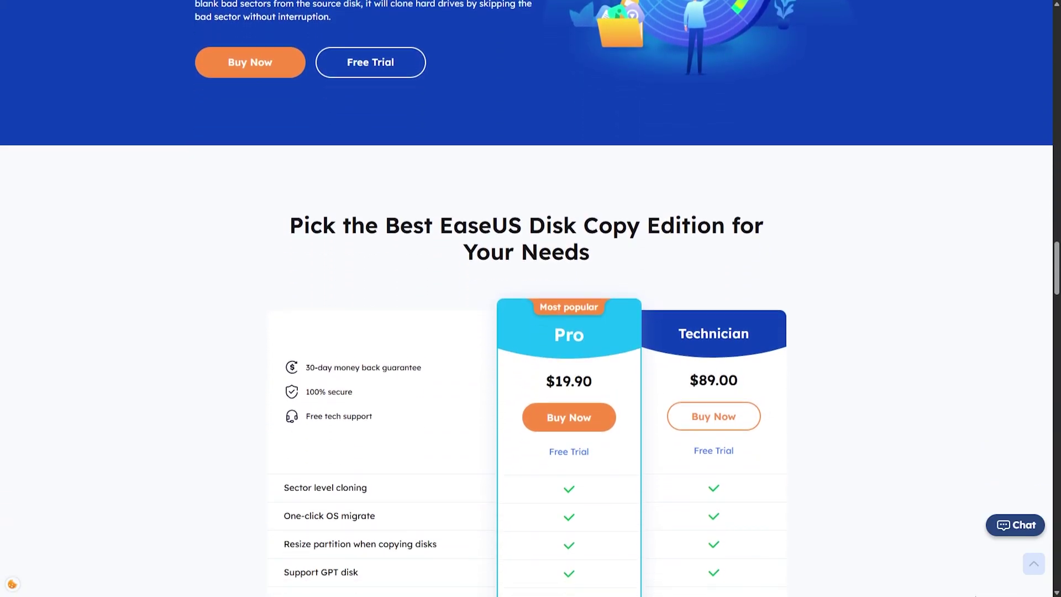
scroll(527, 298, down, 2)
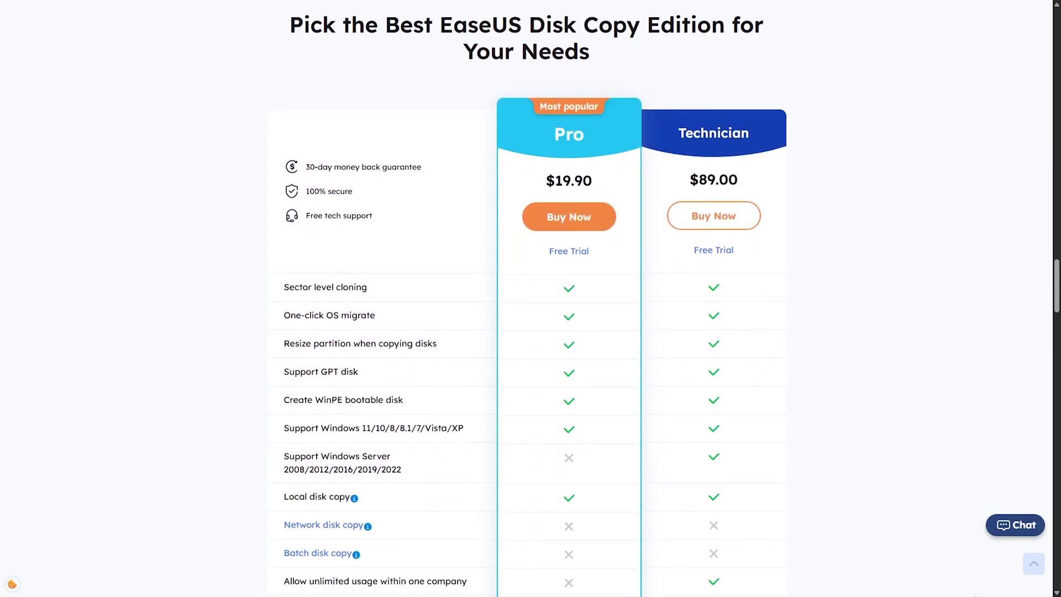
scroll(527, 298, down, 5)
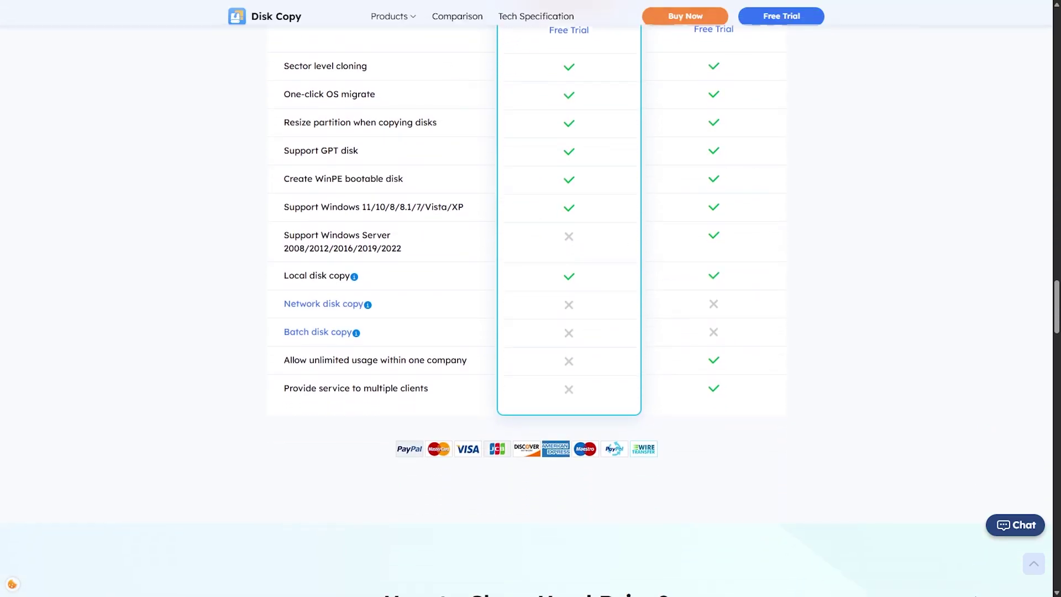
scroll(527, 298, down, 5)
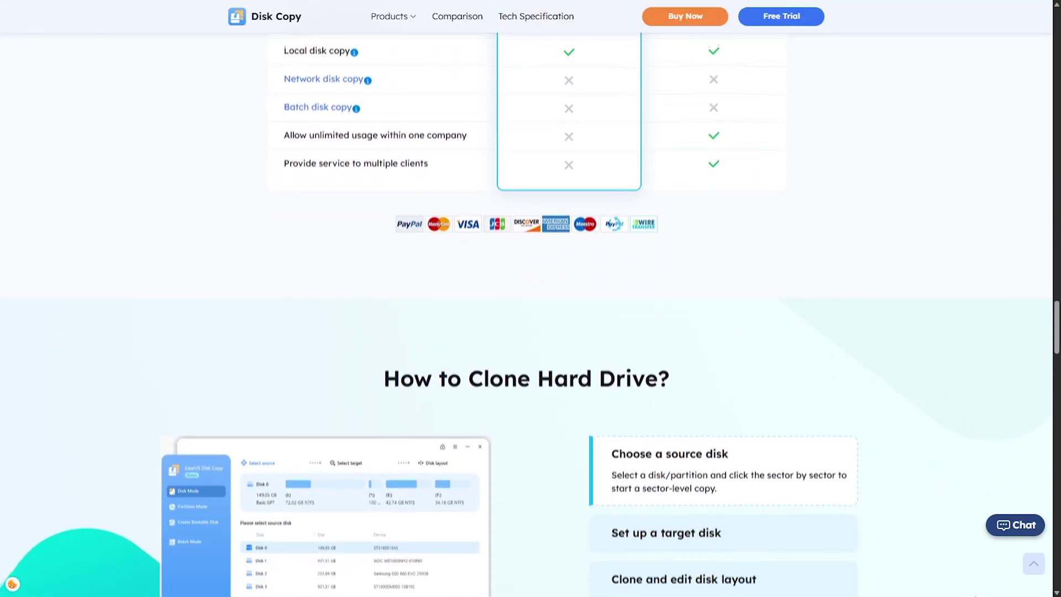
scroll(528, 298, down, 4)
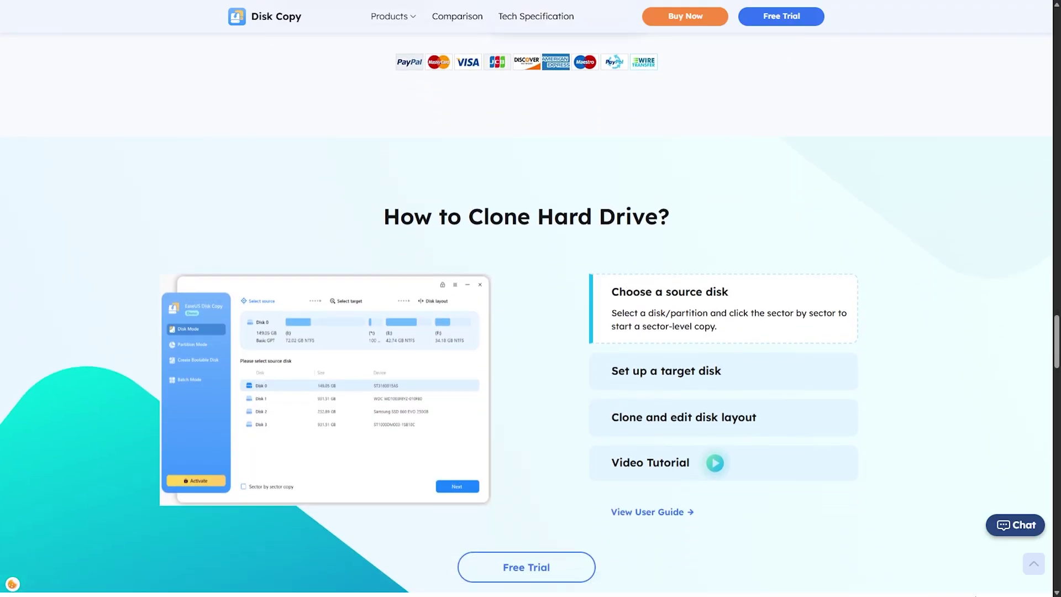
scroll(527, 299, down, 4)
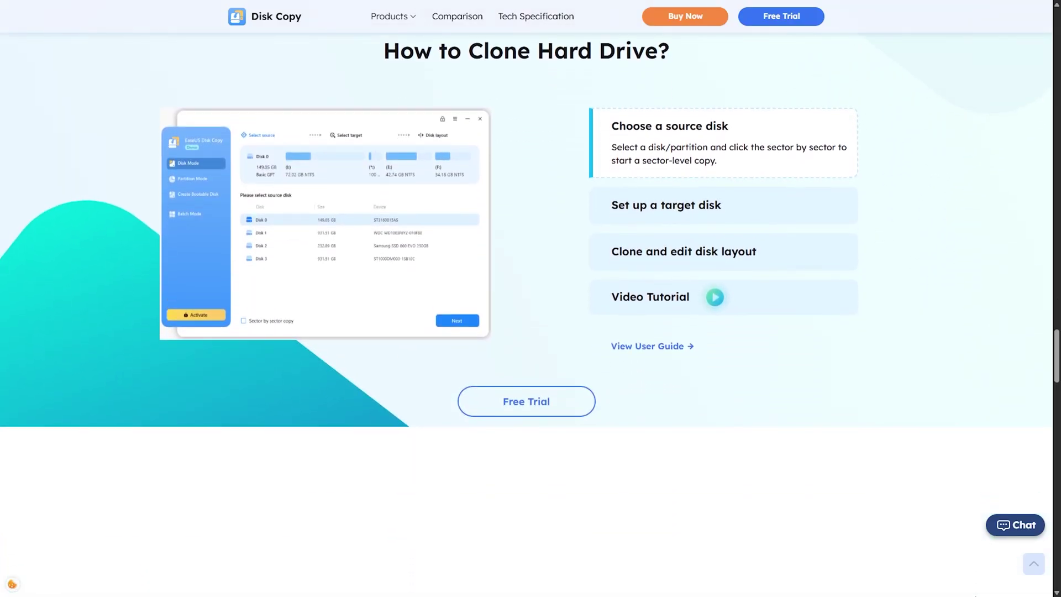
scroll(527, 299, down, 2)
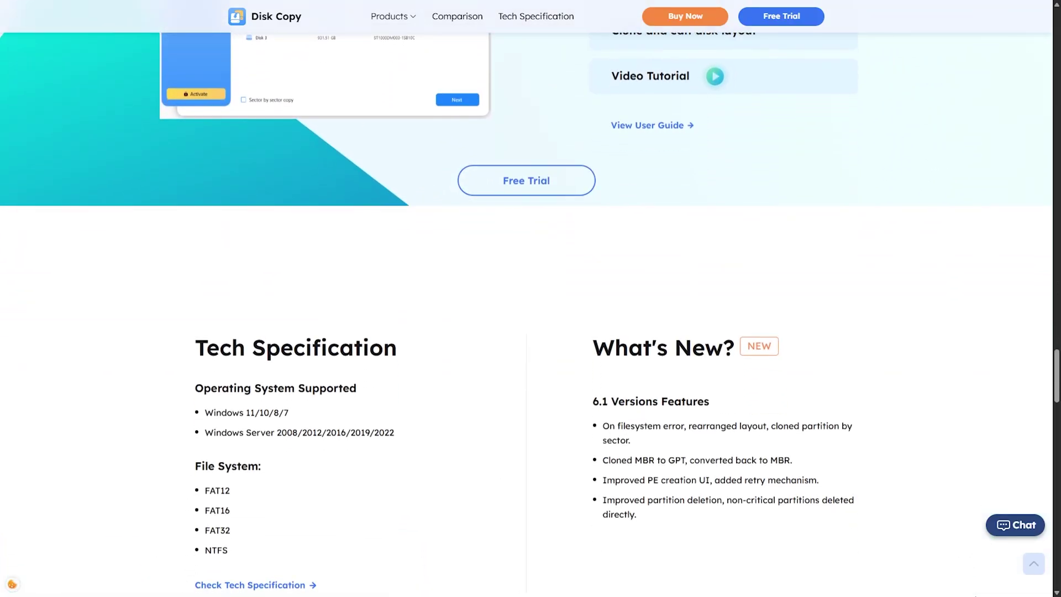
scroll(528, 298, down, 4)
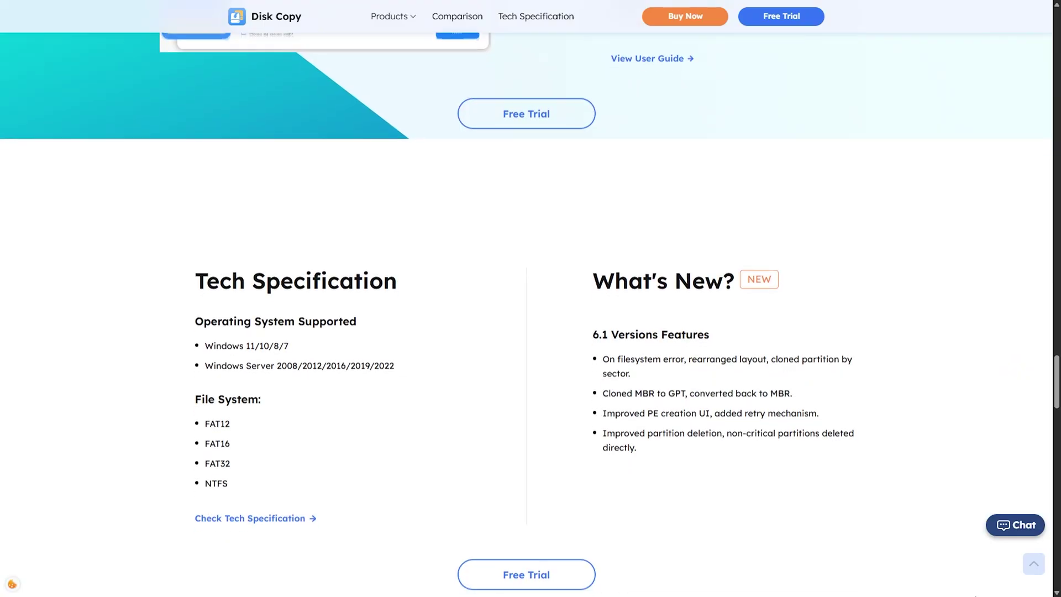
scroll(527, 298, down, 2)
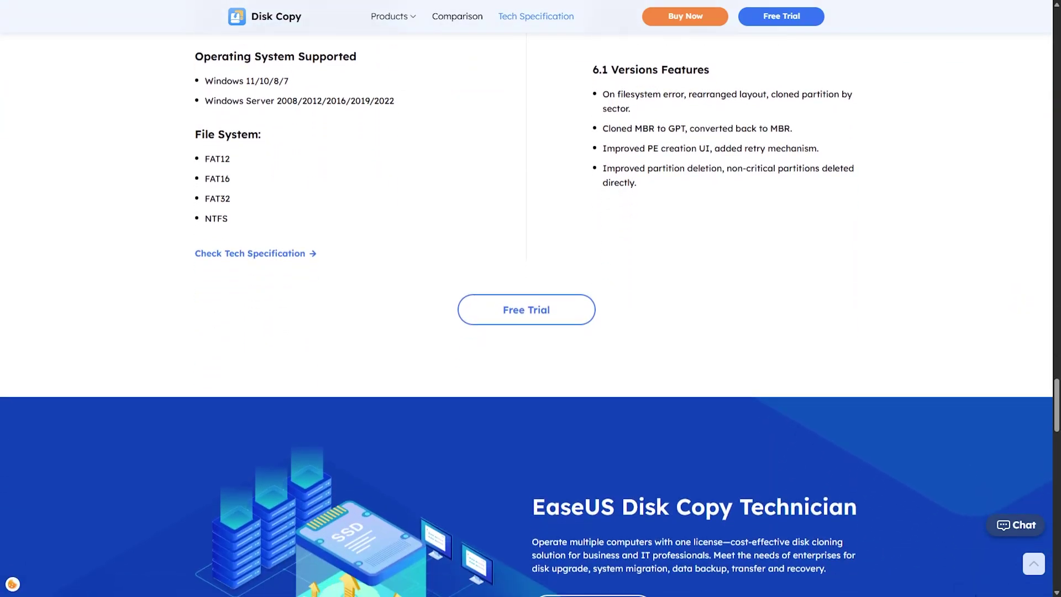
scroll(528, 299, down, 4)
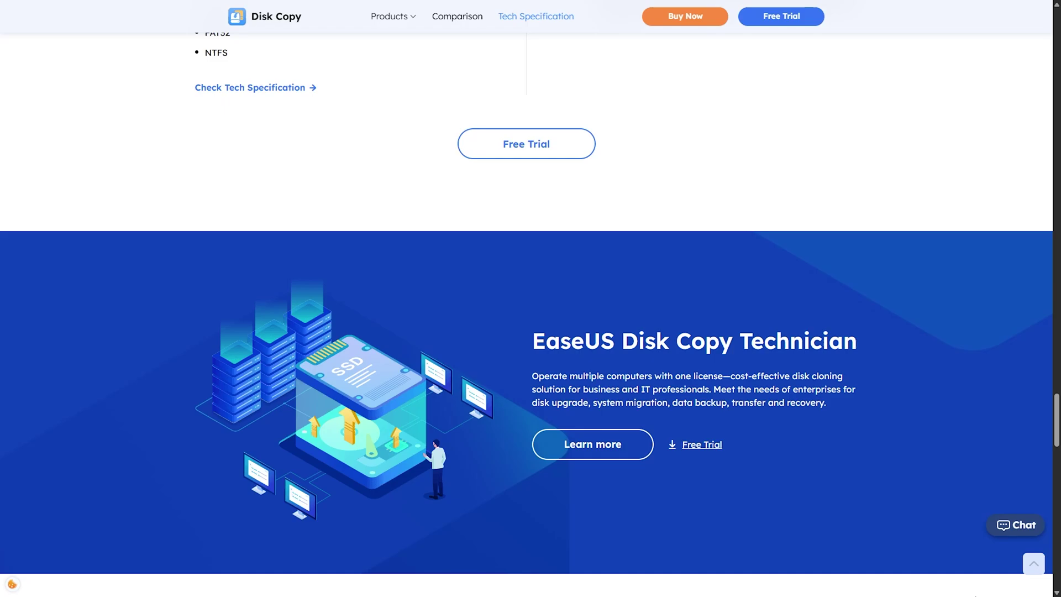
scroll(527, 298, down, 2)
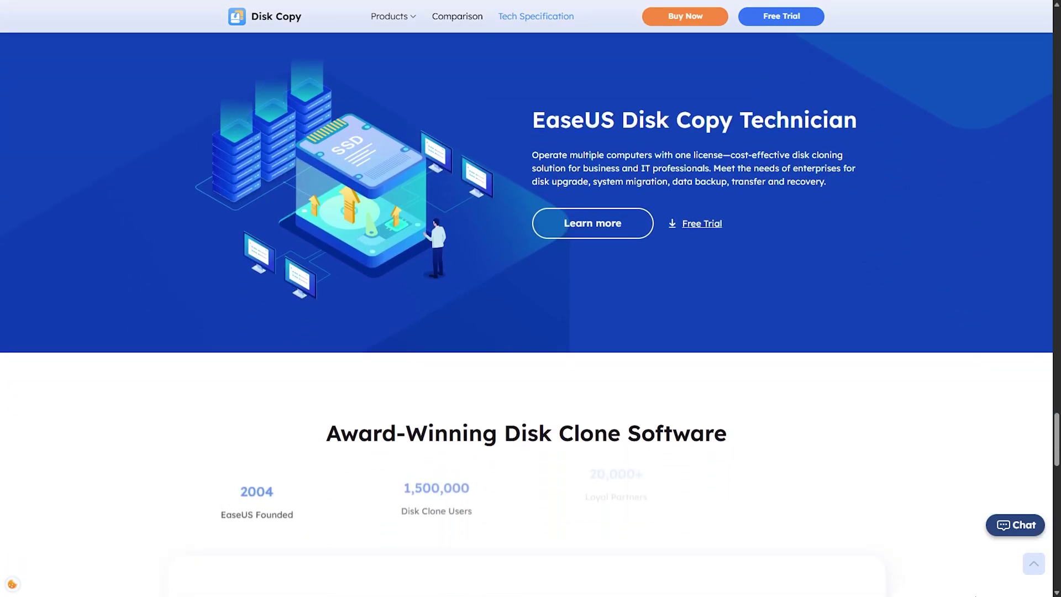
scroll(527, 298, down, 4)
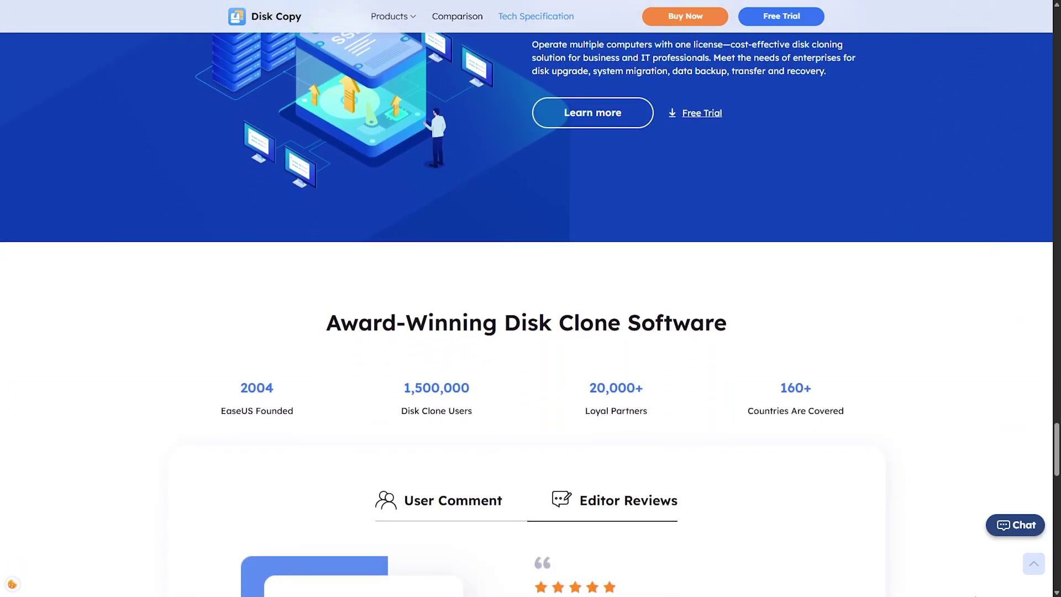
scroll(527, 299, down, 2)
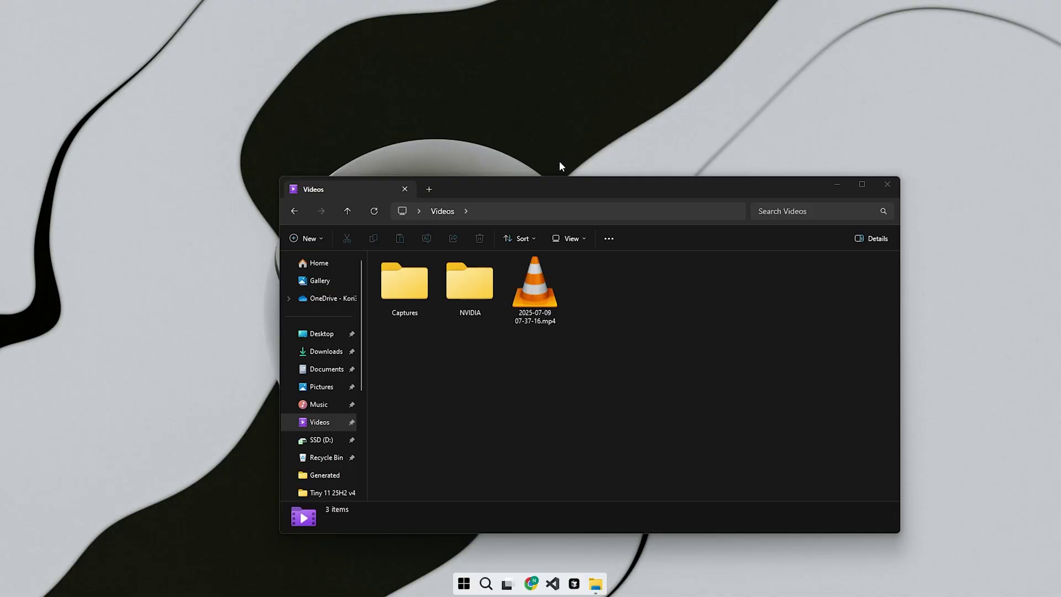
Close the Videos folder, refresh the desktop, and launch the portable dcs_portable .exe Disk Copy program.
key(alt+F4)
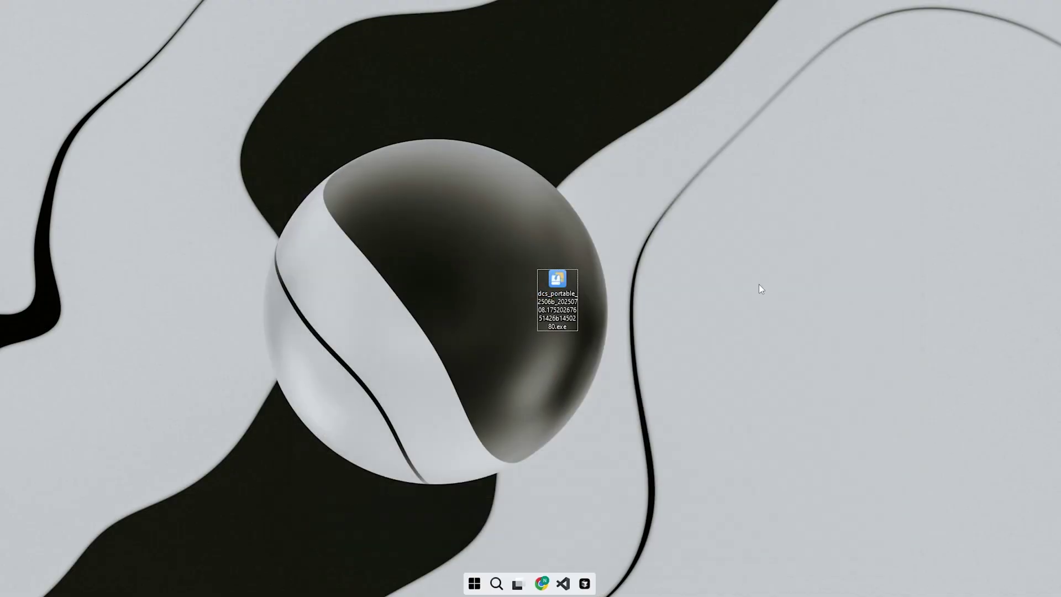
right_click(719, 299)
click(765, 334)
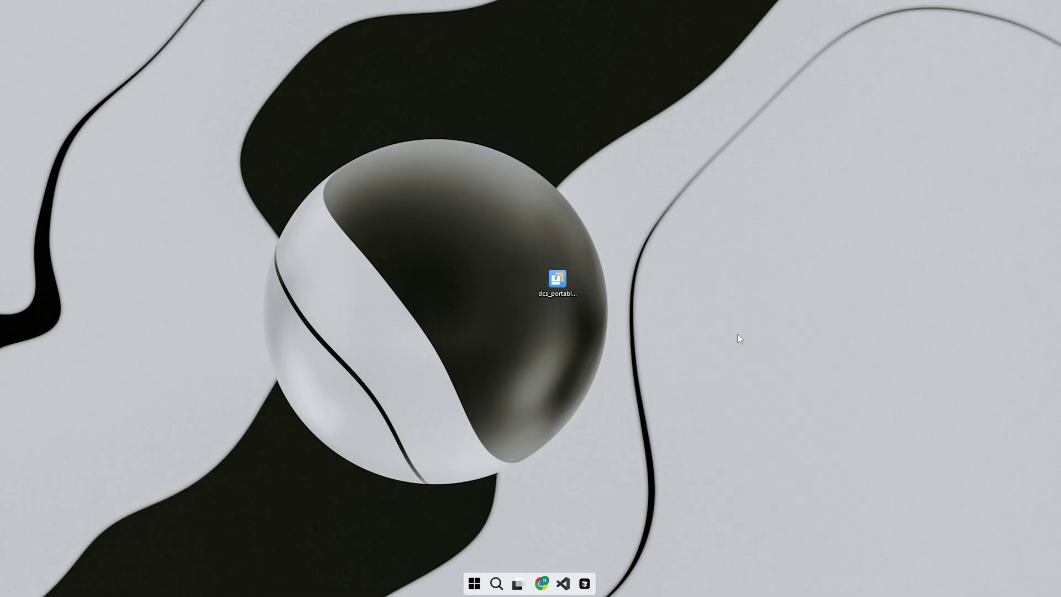
click(561, 283)
double_click(561, 283)
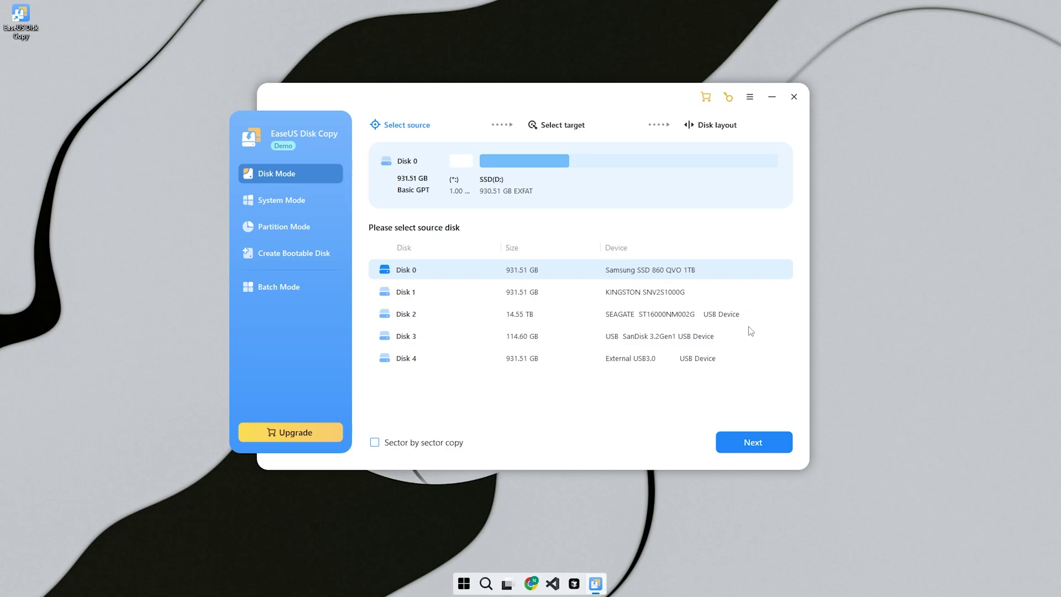
Activate Disk Copy Pro with the pasted licence code, then update the changed disk information.
click(726, 100)
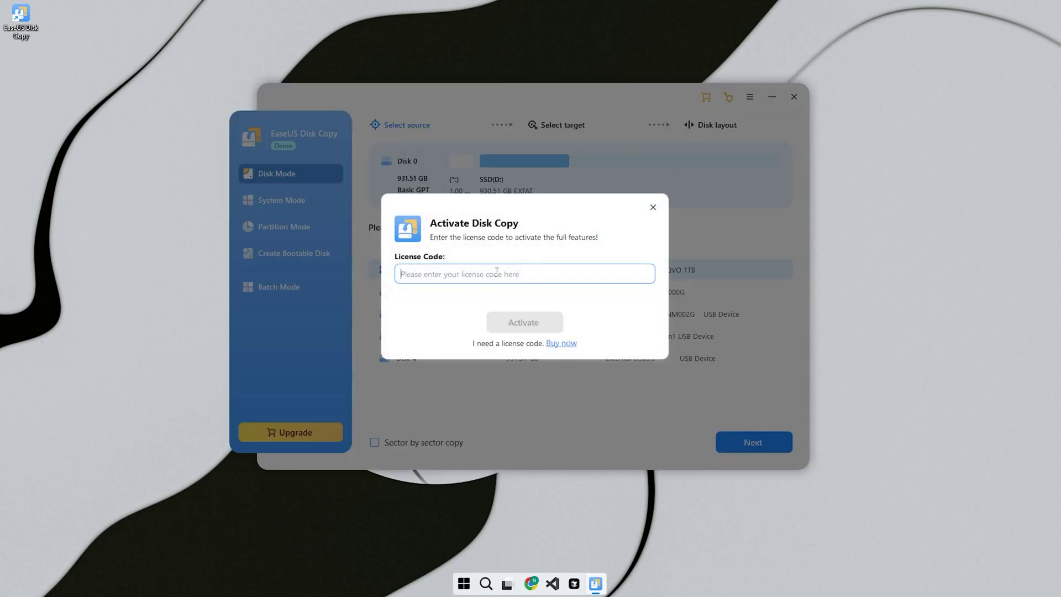
key(ctrl+v)
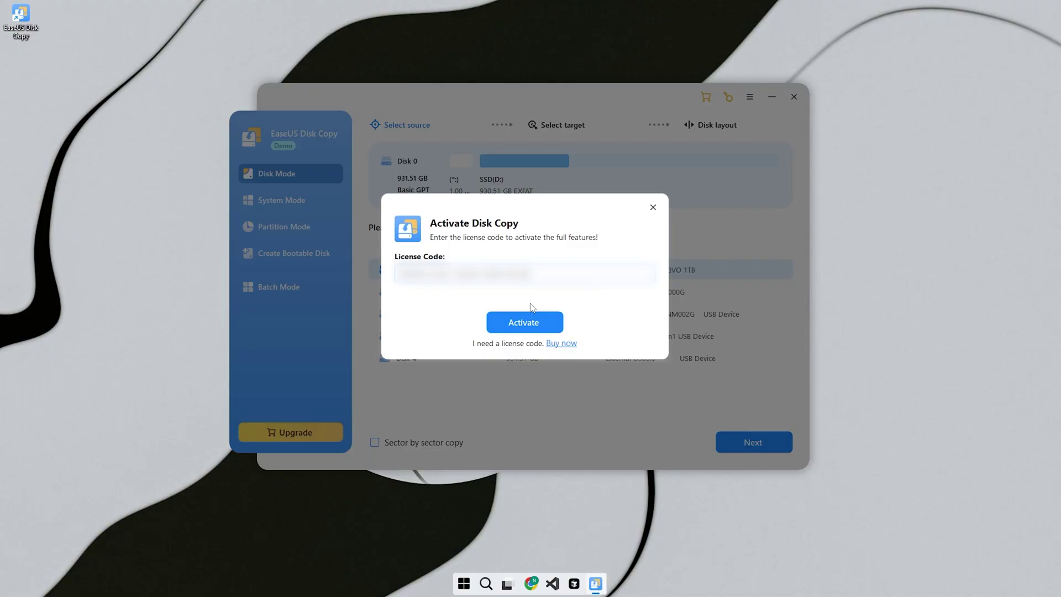
click(536, 319)
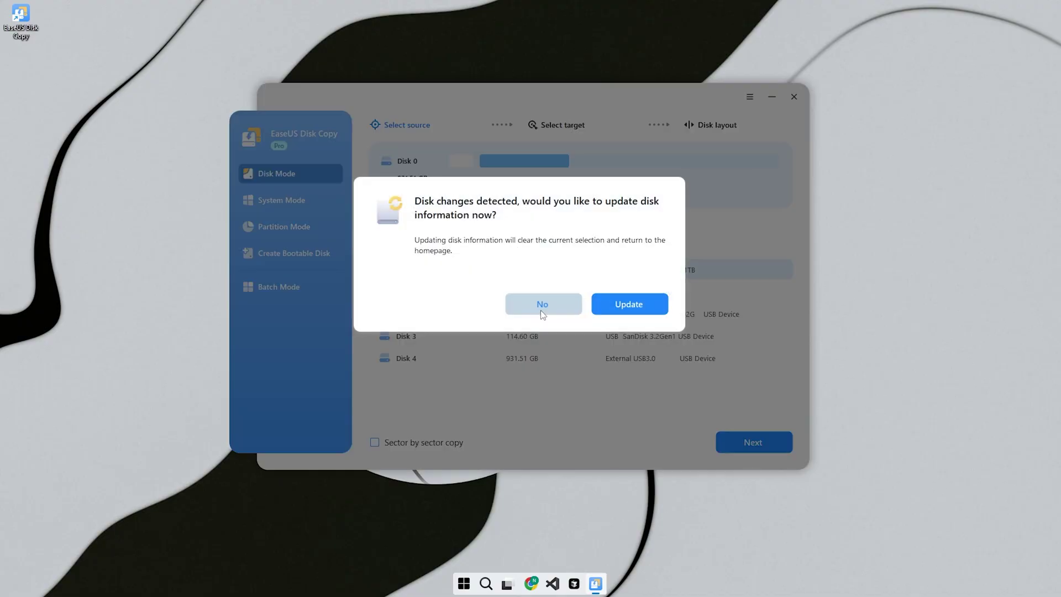
click(604, 305)
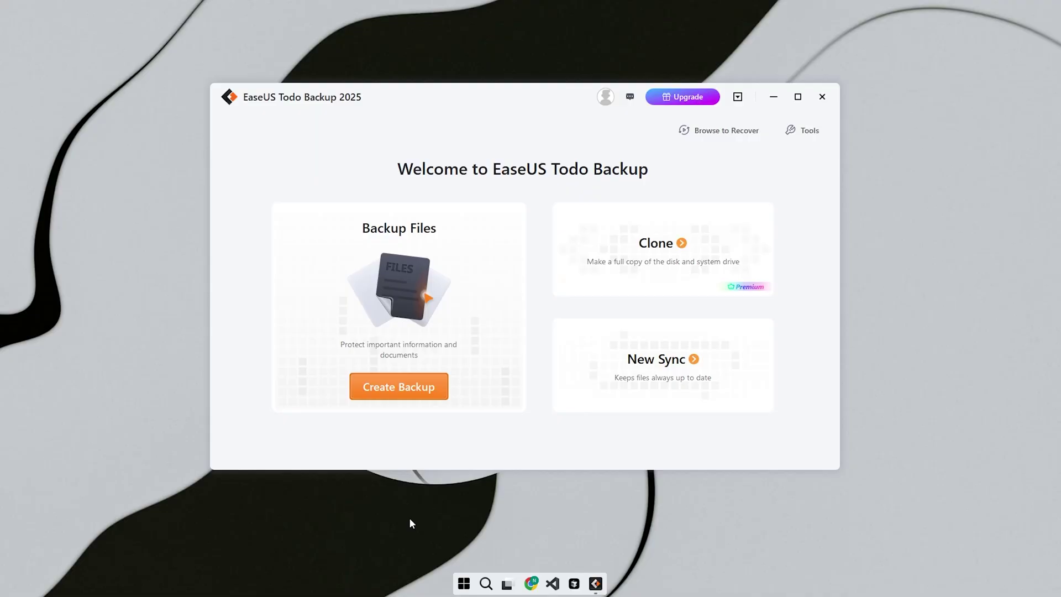
Create a Disk backup of HDD1 G: on Hard disk 4 and start it to E:\My Backups.
click(400, 396)
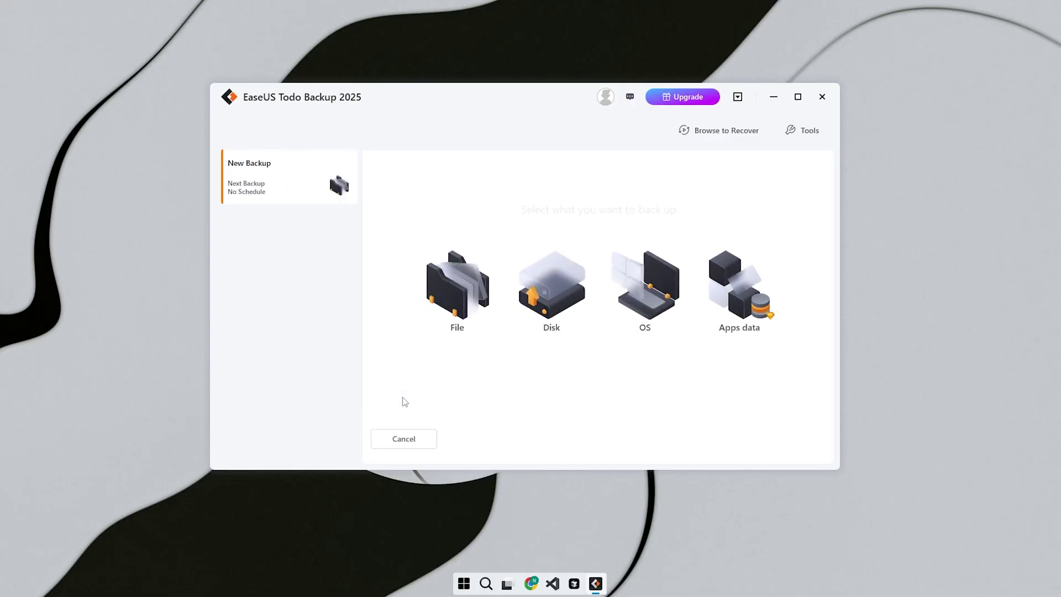
click(553, 301)
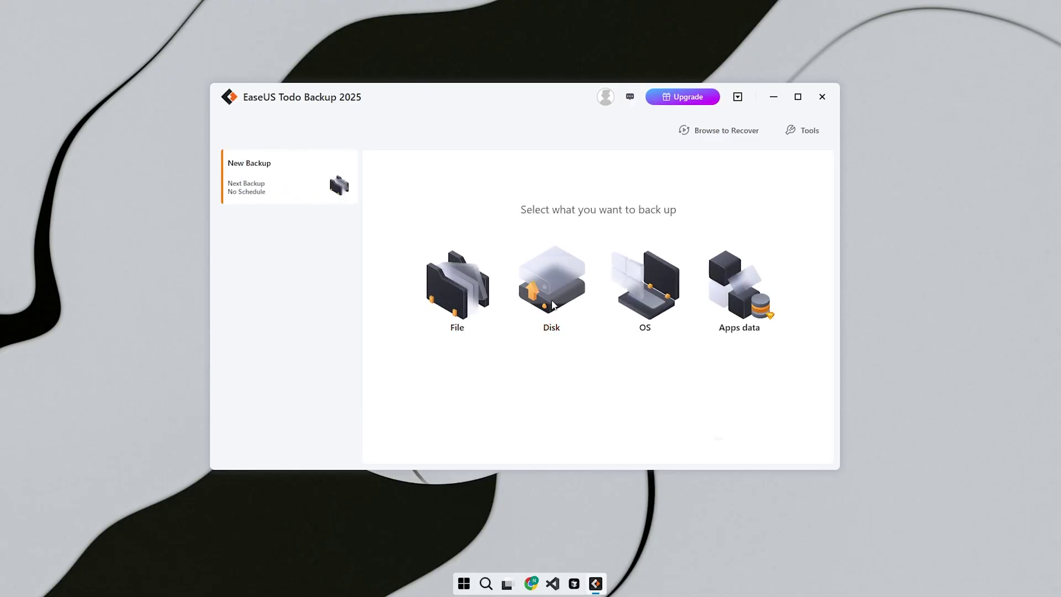
scroll(550, 316, down, 1)
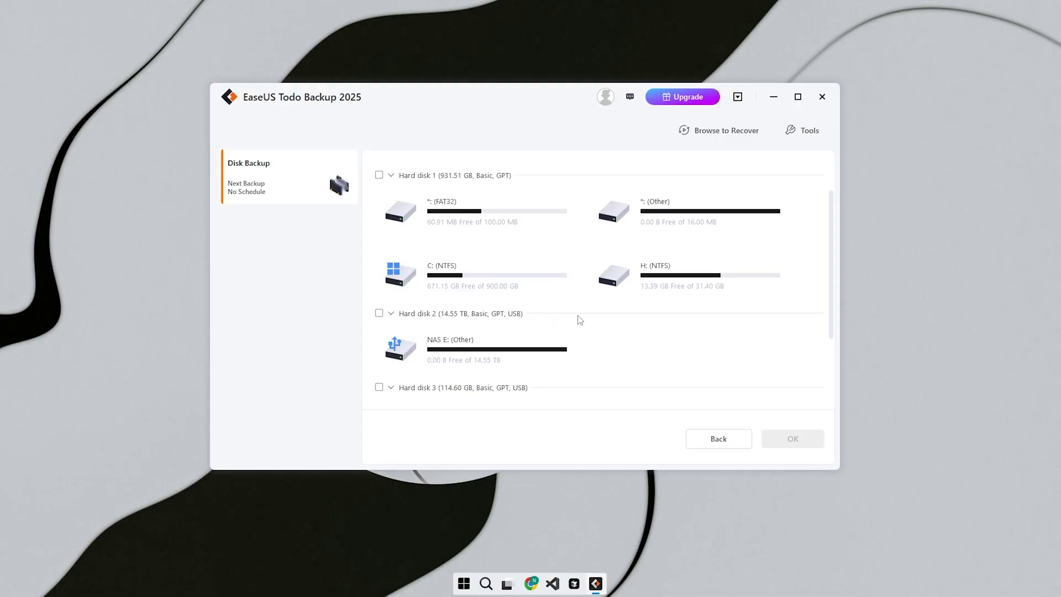
scroll(582, 321, down, 1)
scroll(579, 337, down, 1)
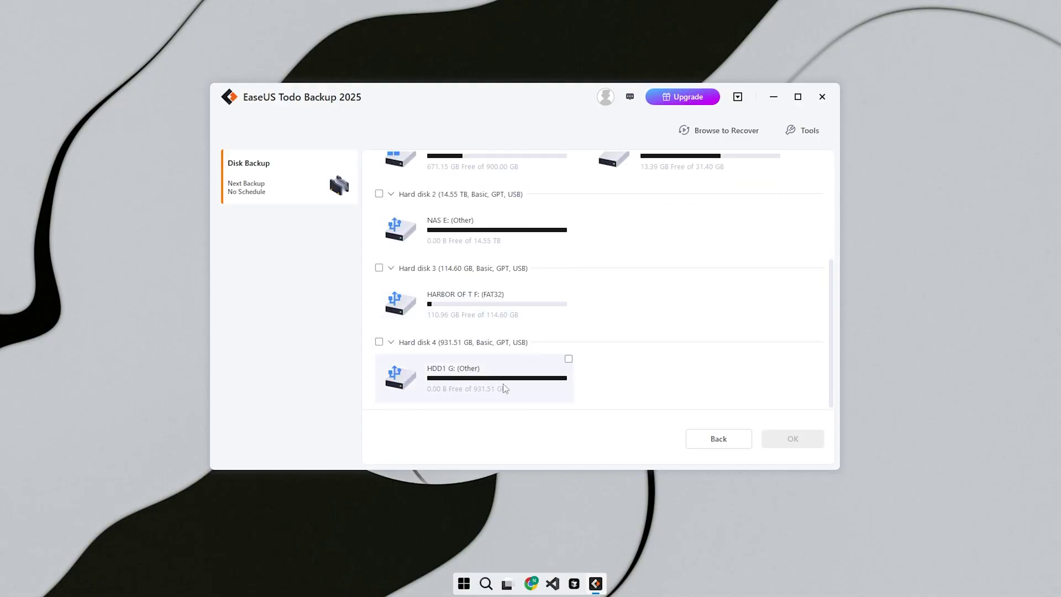
click(553, 375)
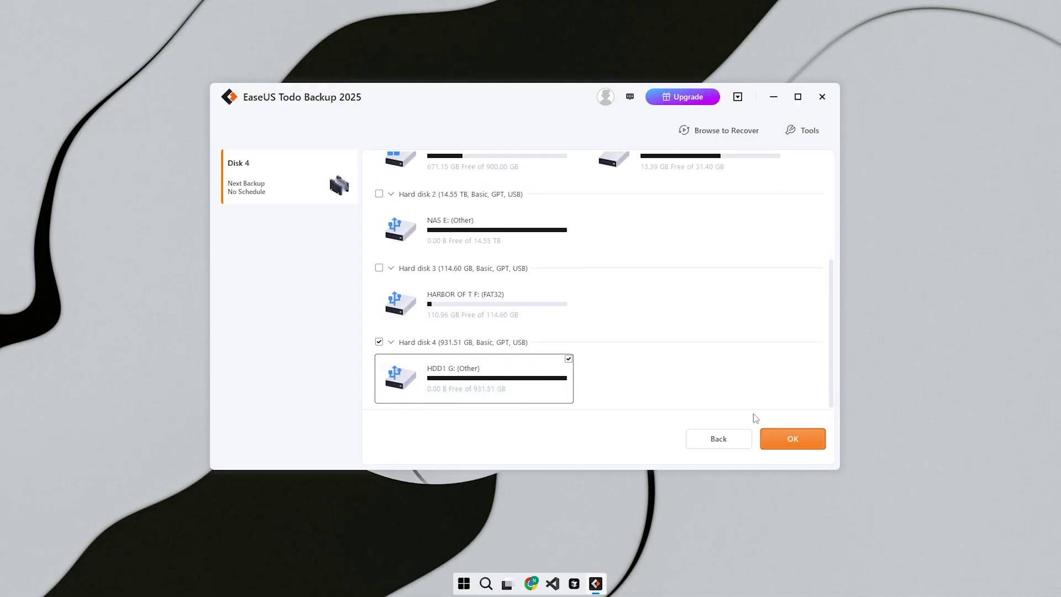
click(779, 436)
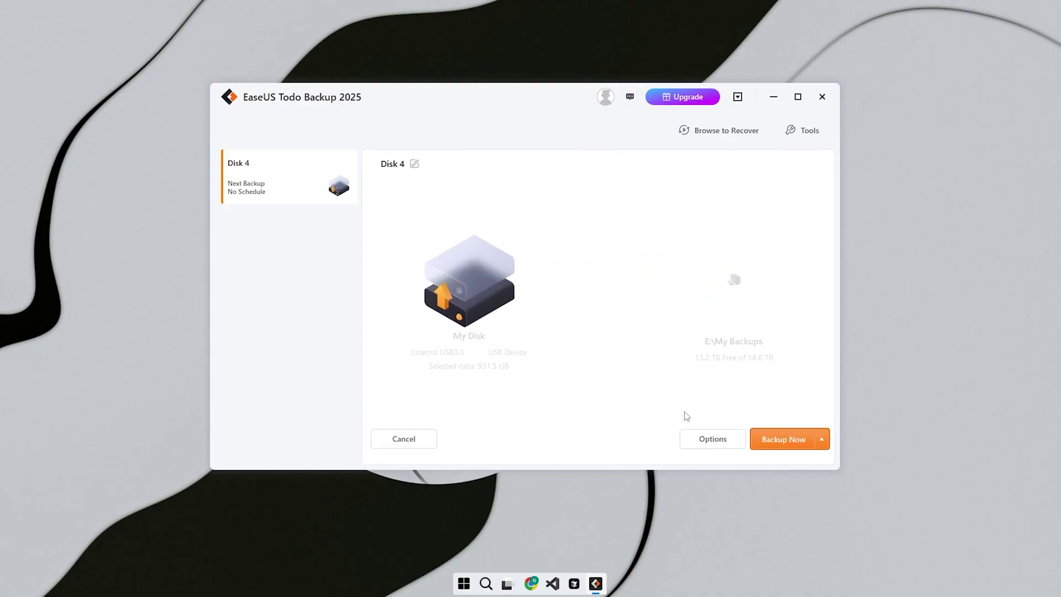
click(793, 443)
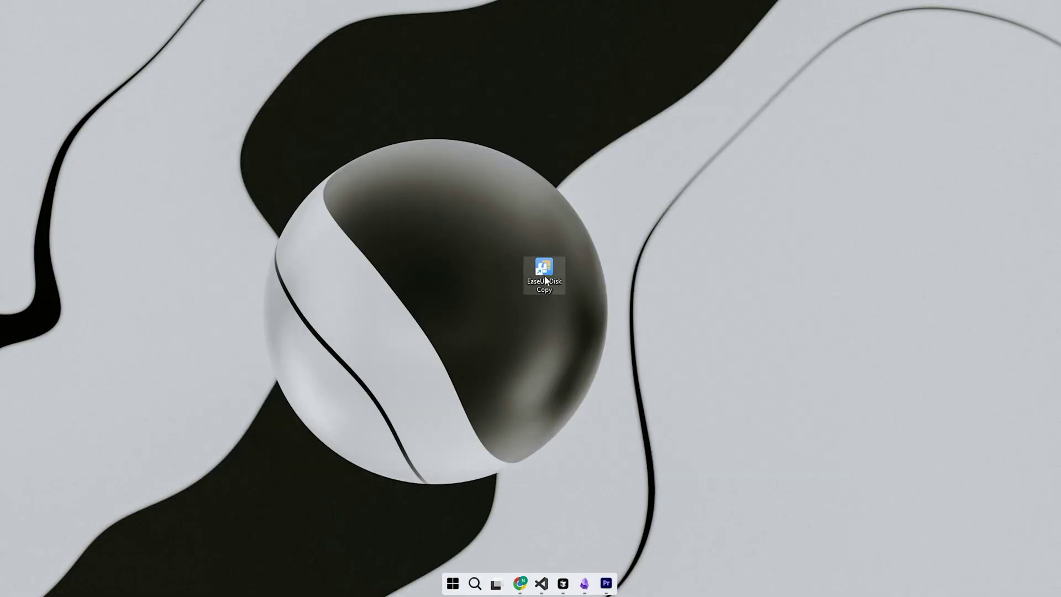
Launch EaseUS Disk Copy from its desktop shortcut to reach the Disk Mode source list.
double_click(544, 271)
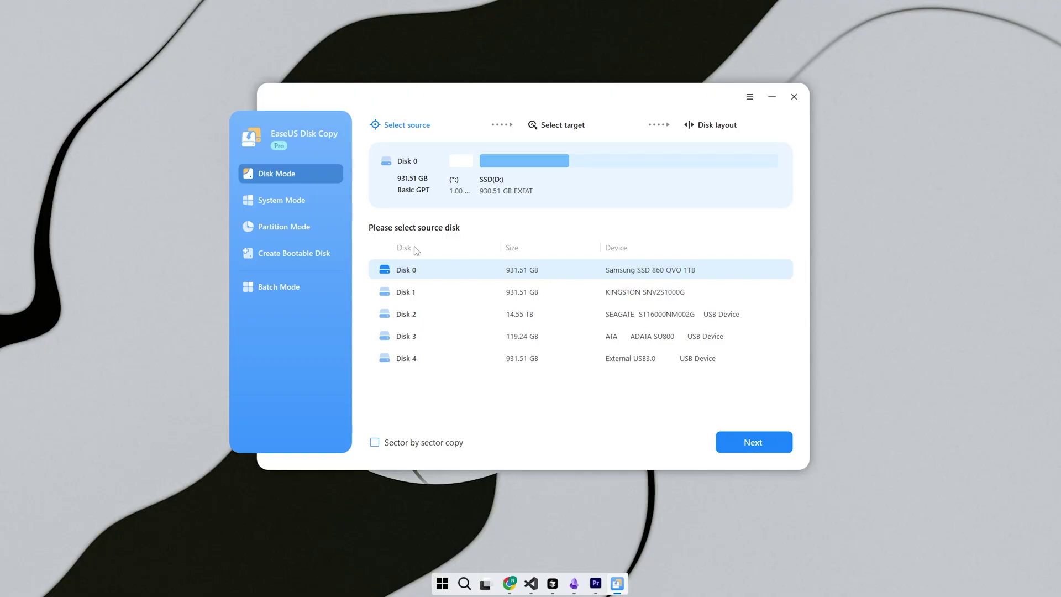
In Disk Mode, pick Disk 4 (HDD1 G:) as source and the 119.24 GB Disk 3 as target.
click(290, 225)
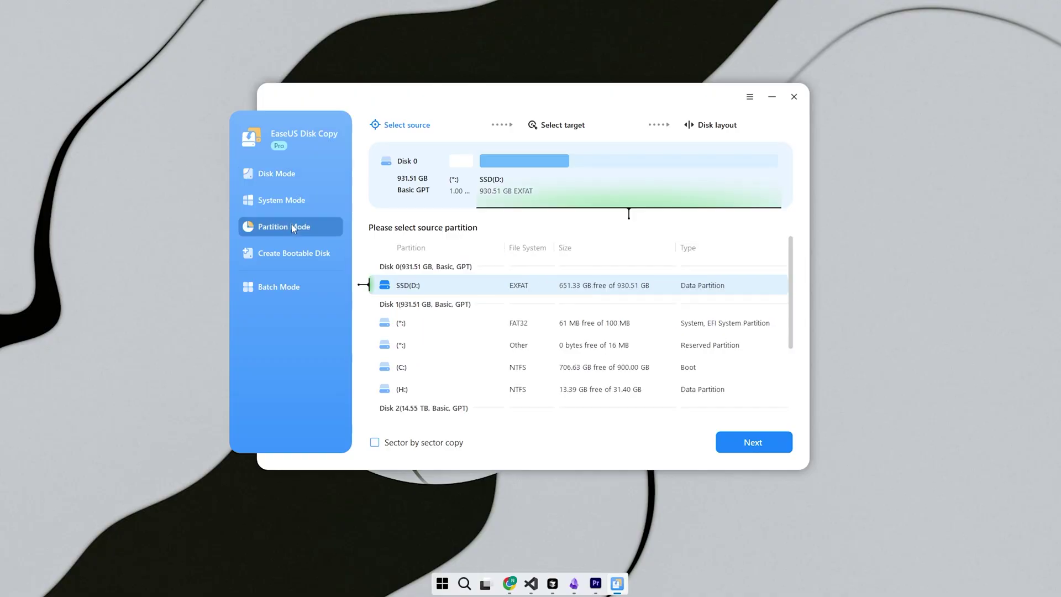
click(297, 174)
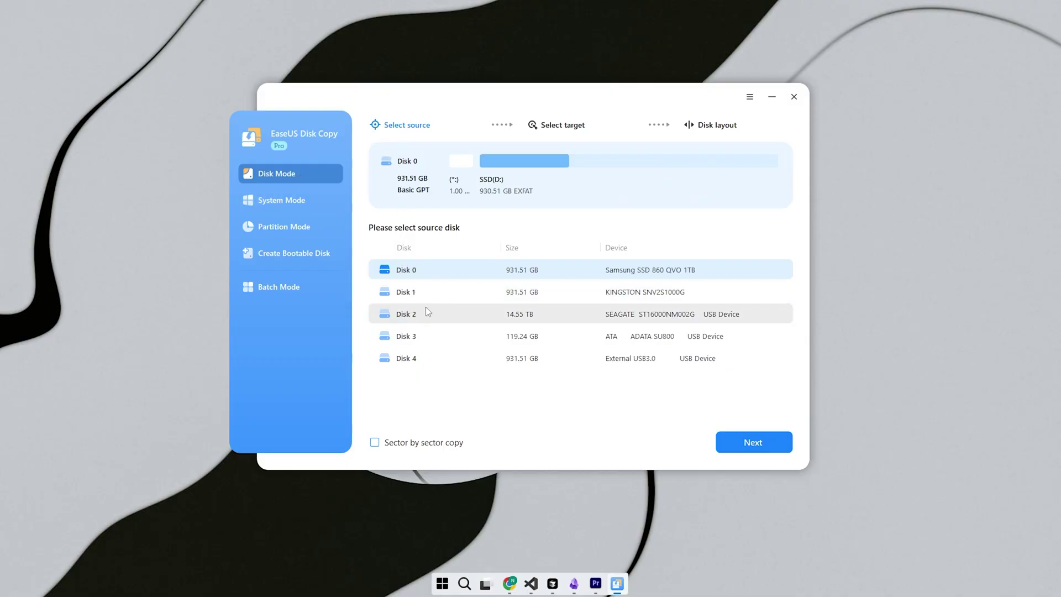
click(469, 364)
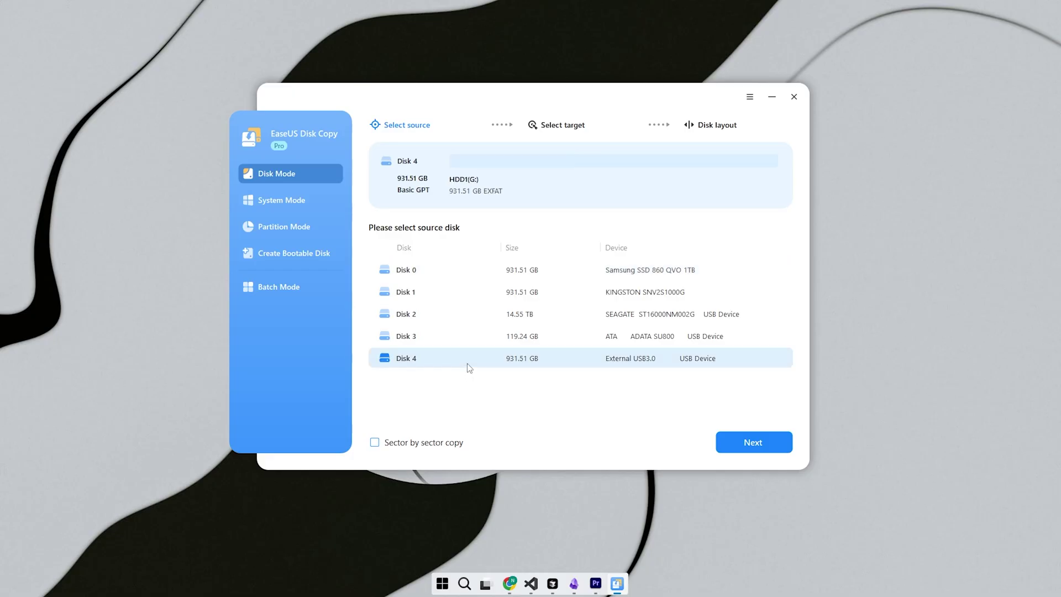
click(732, 438)
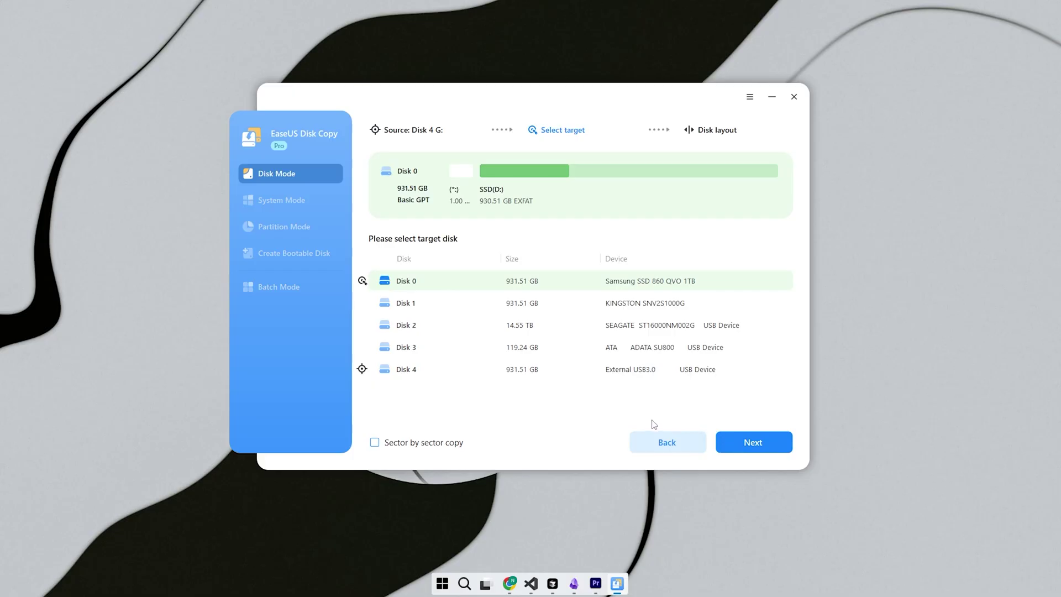
click(508, 352)
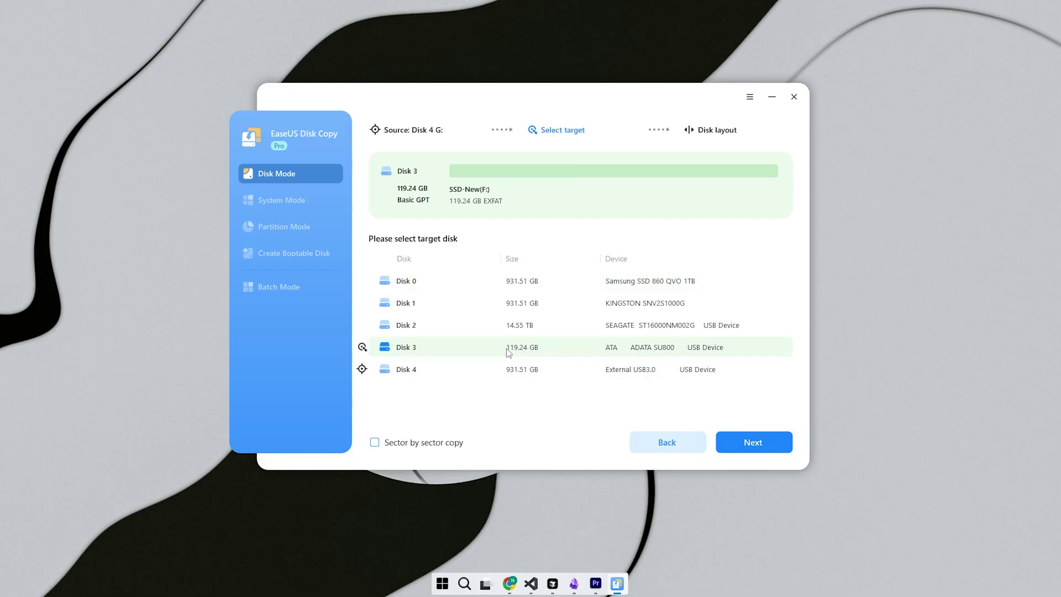
click(736, 439)
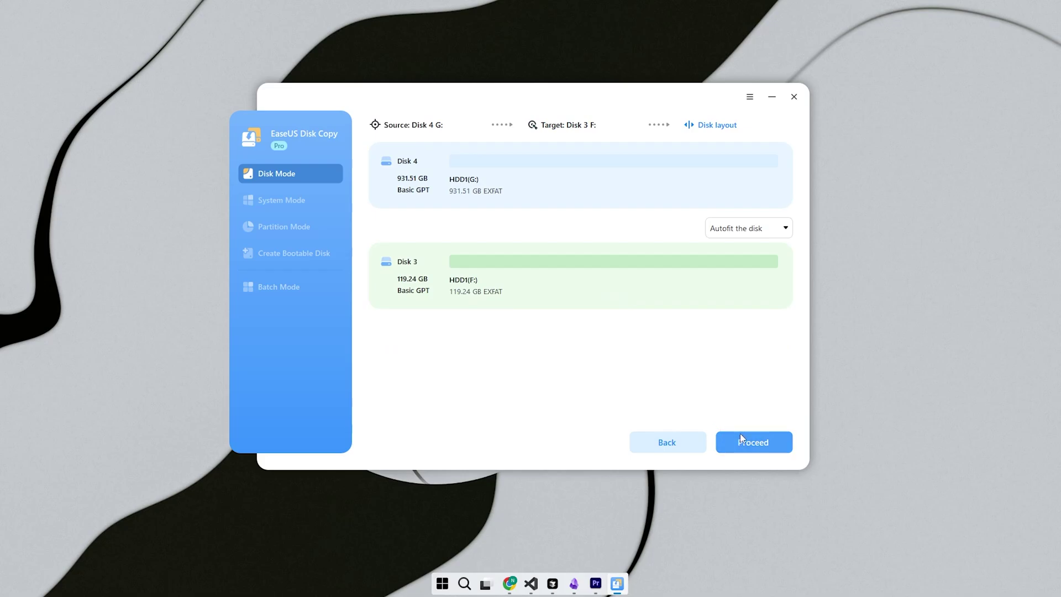
Proceed with the Autofit layout, accept erasing Disk 3, and finish once cloning completes.
click(740, 439)
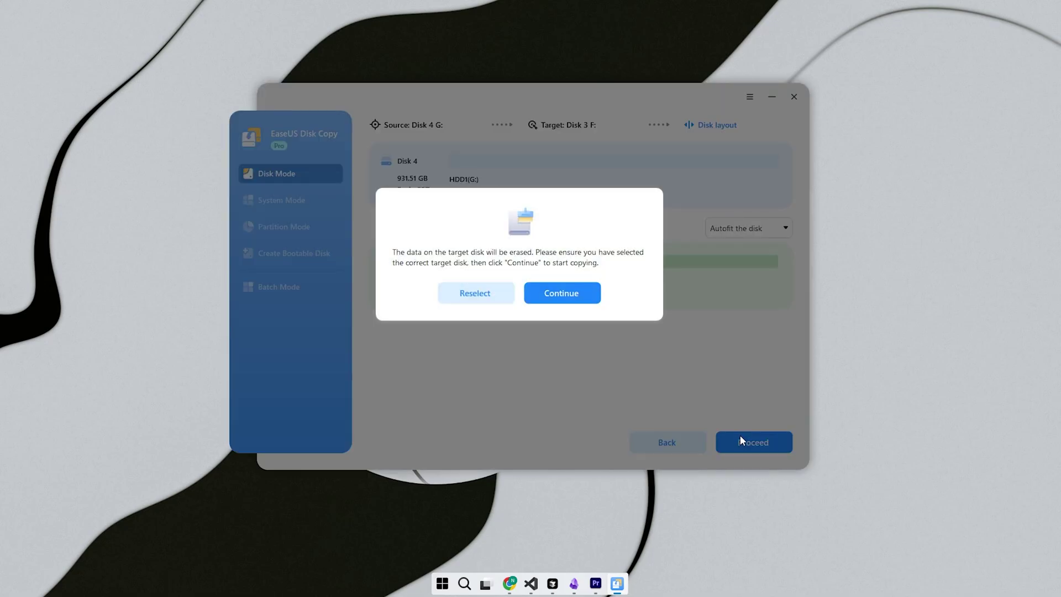
click(564, 295)
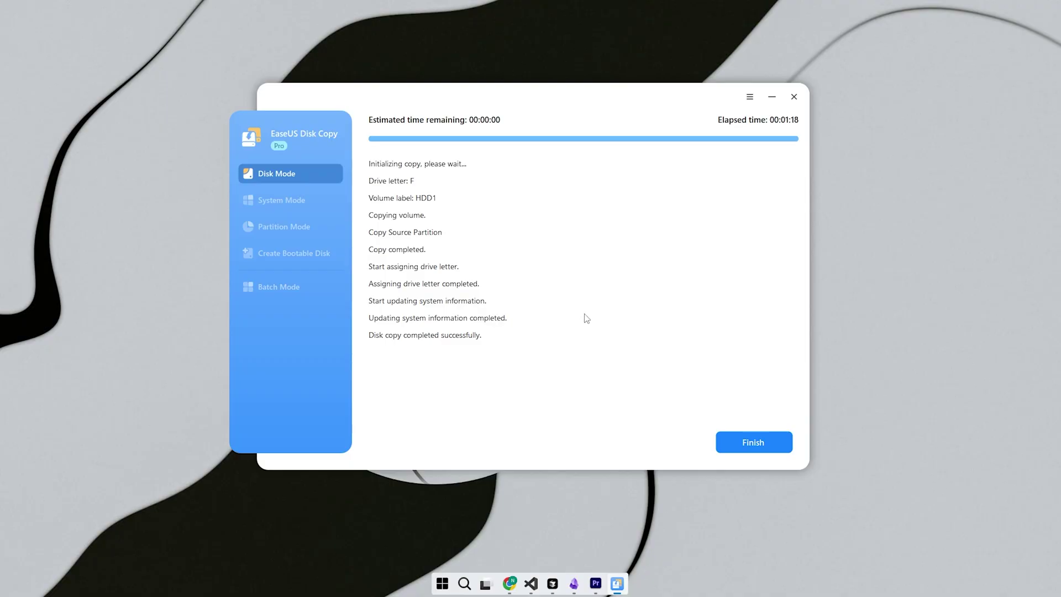
click(734, 443)
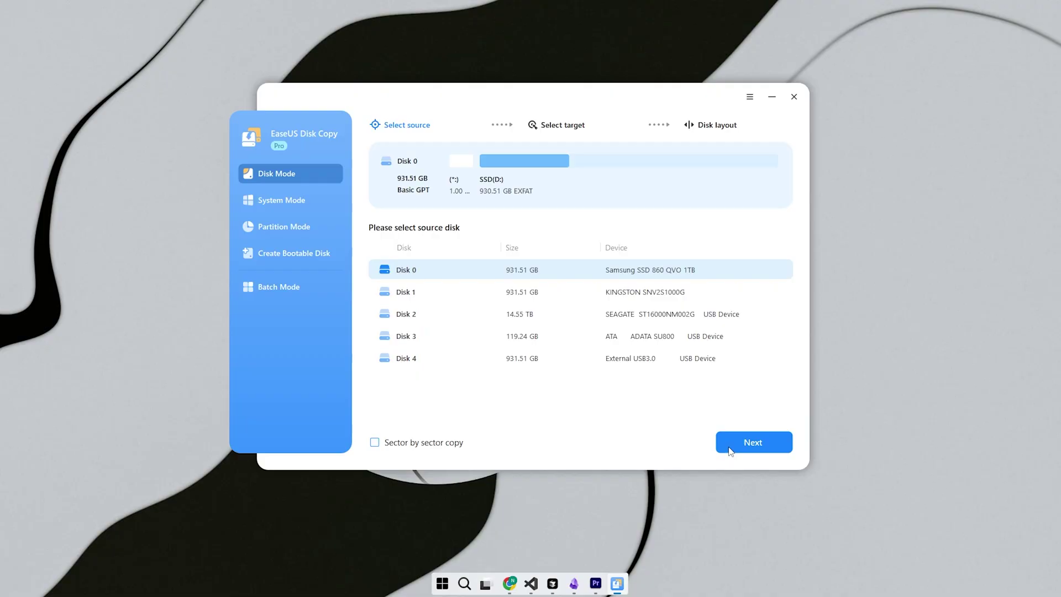
Open the Windows Start menu once Disk Copy is back on the source disk page.
click(443, 583)
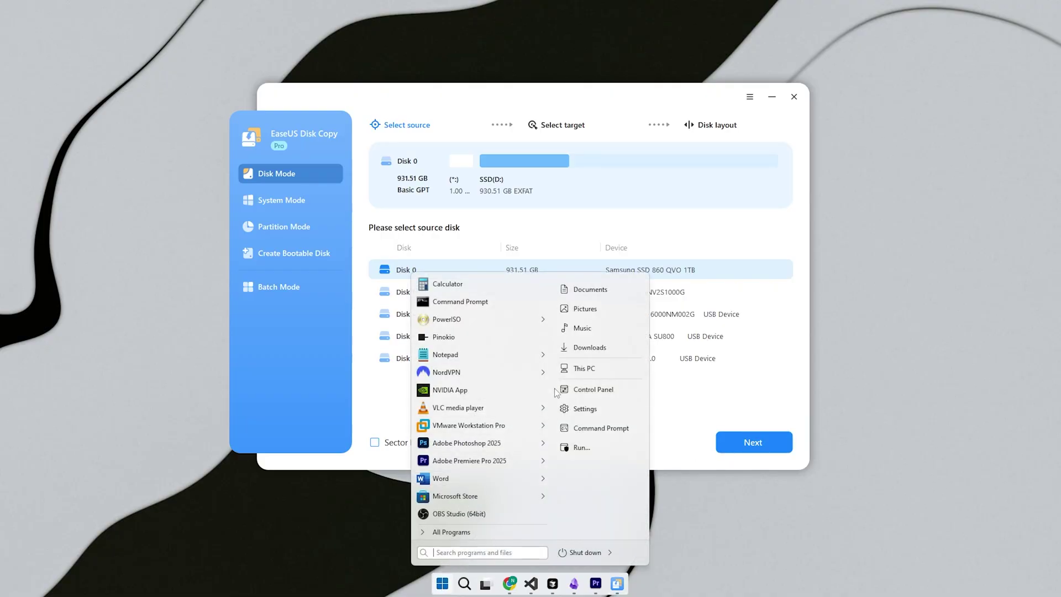
From This PC, open HDD1 (G:) and then the cloned HDD1 (F:) to compare their nine items.
click(573, 377)
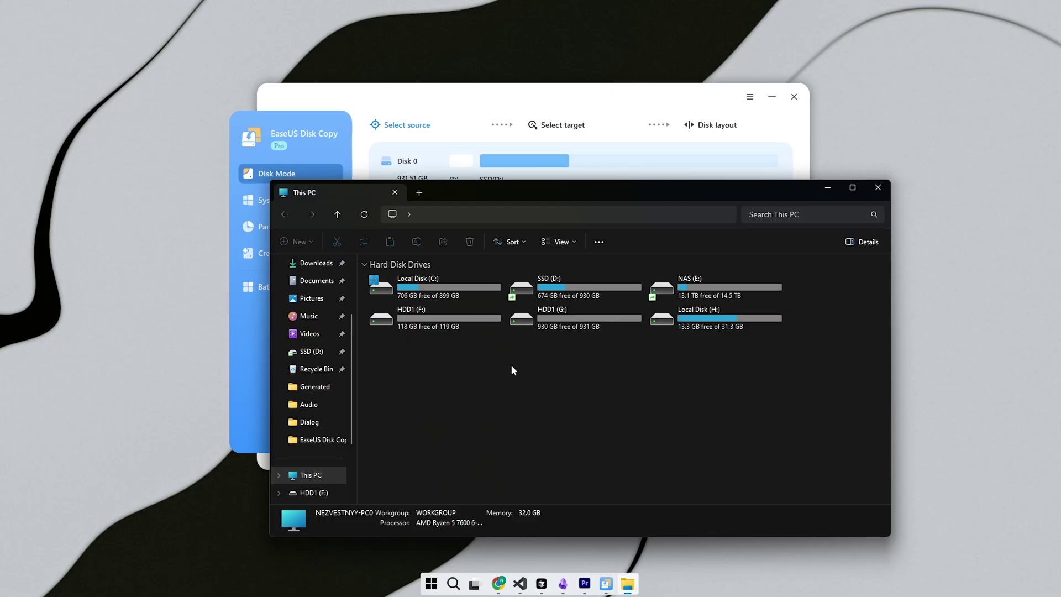
double_click(561, 329)
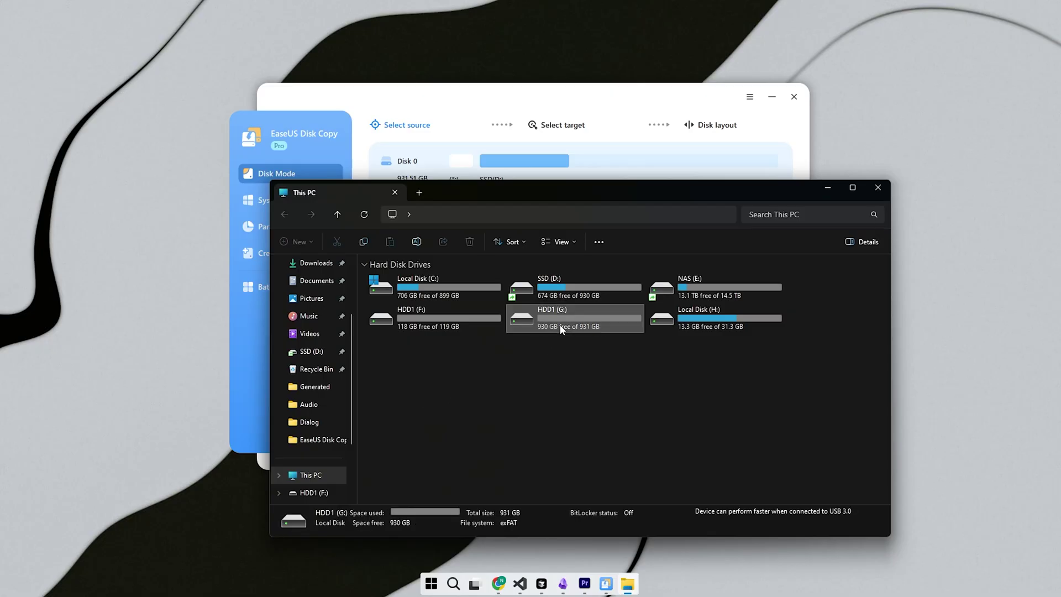
click(338, 215)
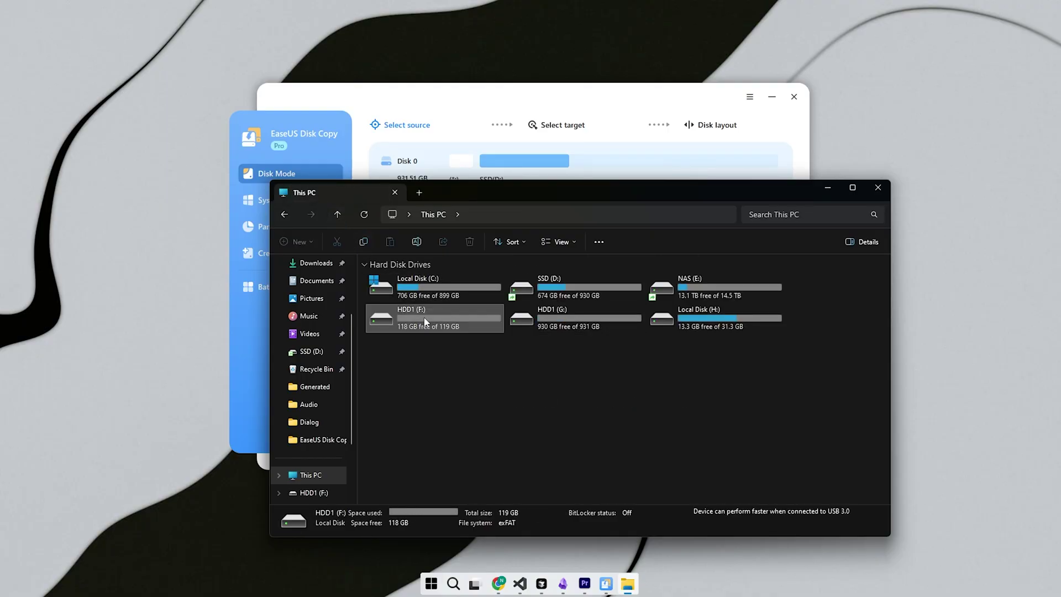
double_click(423, 319)
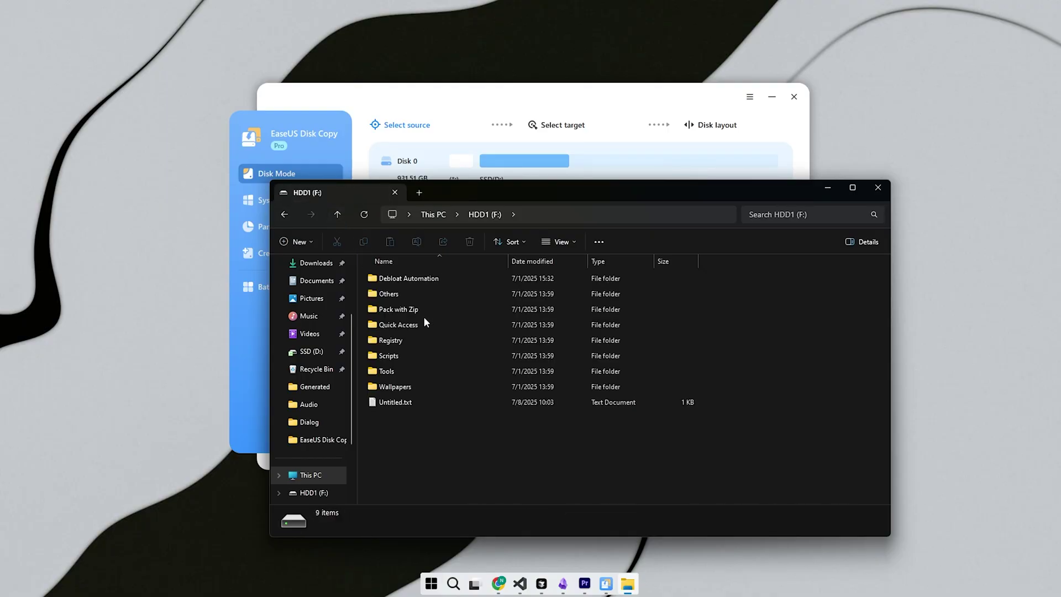
click(338, 215)
click(554, 358)
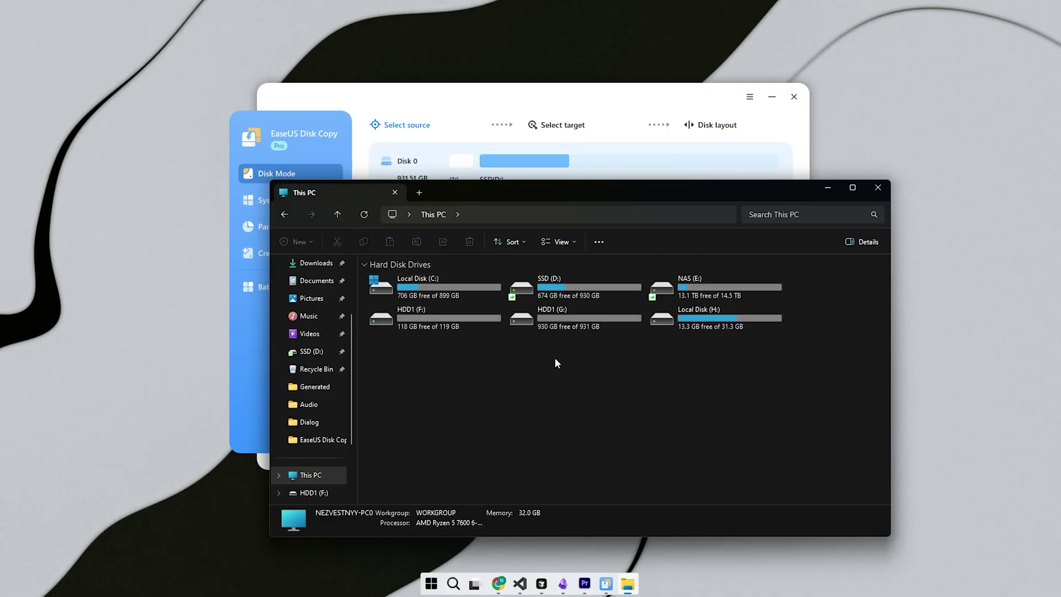